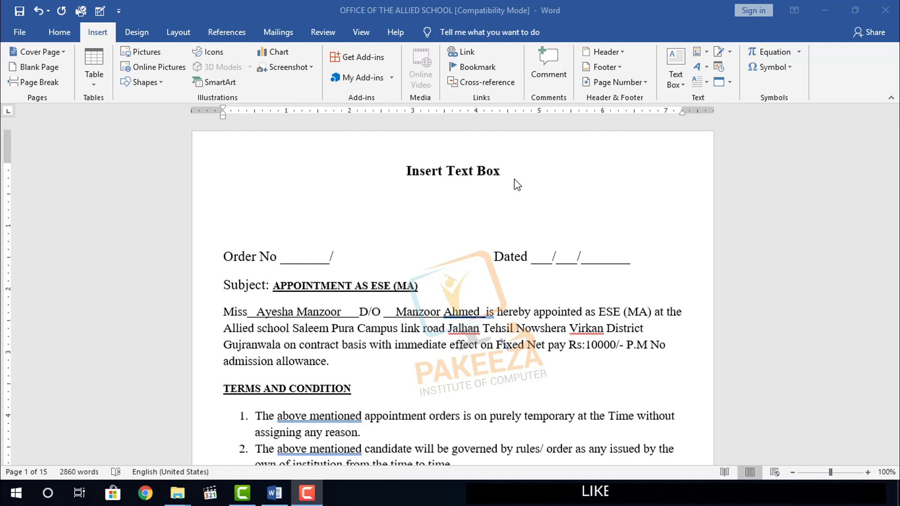
Insert a Simple Text Box and replace its placeholder text with the first item of the terms and condition list.
left_click(578, 9)
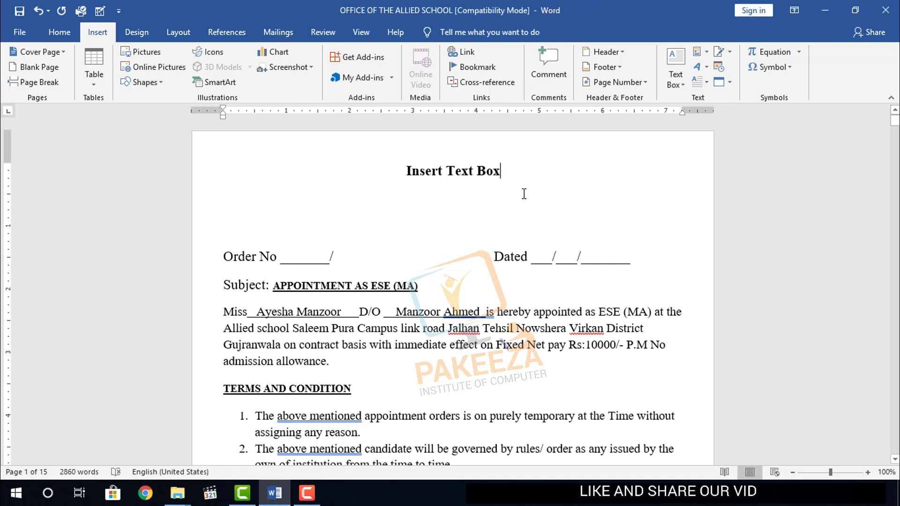
left_click(680, 83)
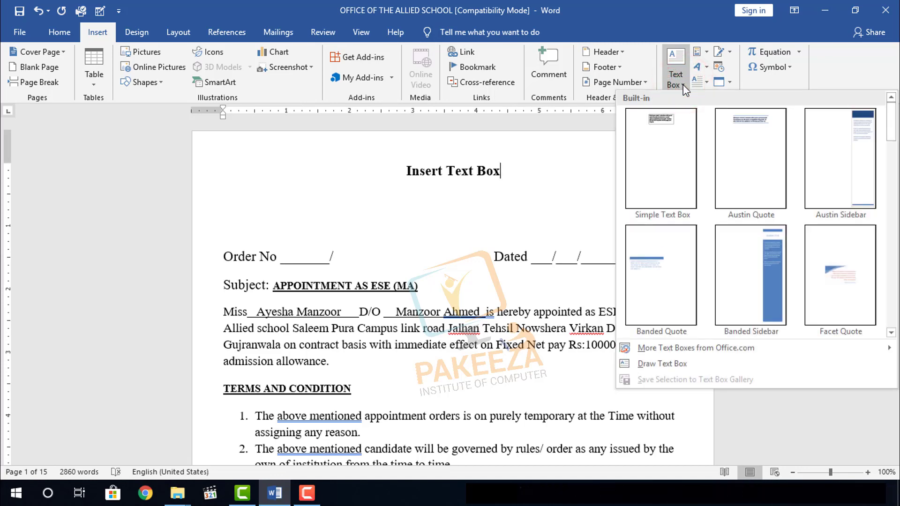
left_click(661, 155)
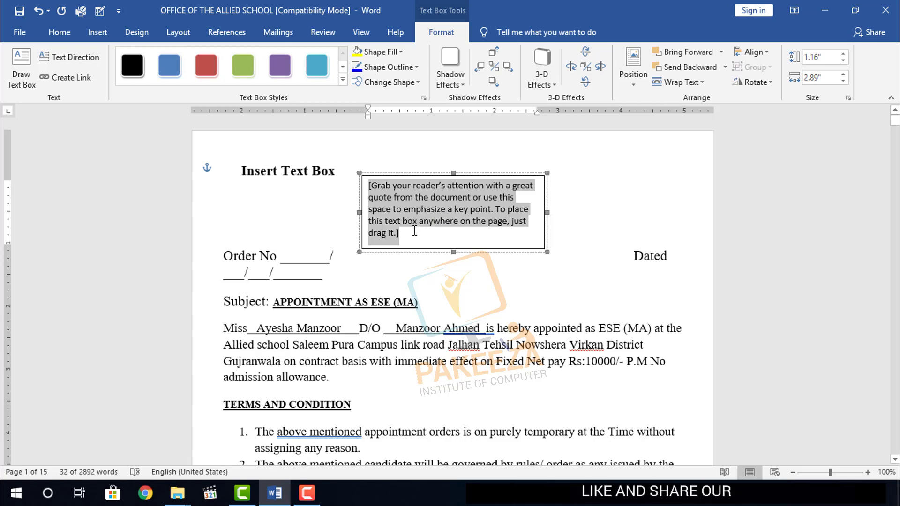
type("The above mentioned appointment orders is on purely temporary at the Time without assigning any reason.")
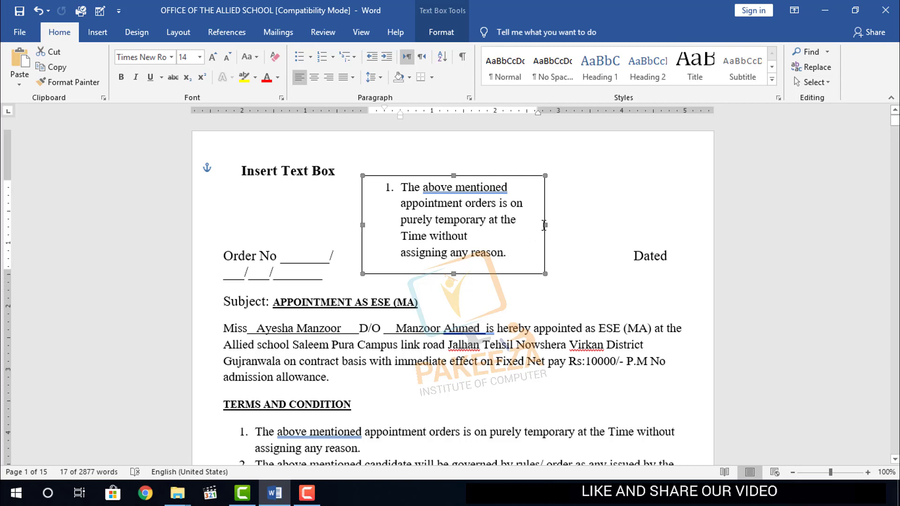
Try narrowing the text box and moving it beside the order lines, and undo everything back to the original page.
mouse_move(545, 225)
left_mouse_down()
mouse_move(584, 226)
mouse_move(528, 226)
left_mouse_up()
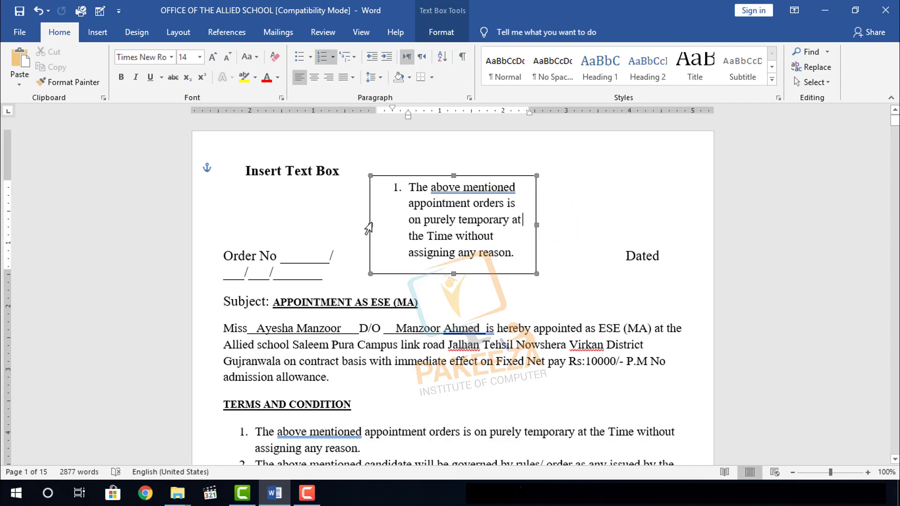
left_click_drag(367, 229, 377, 229)
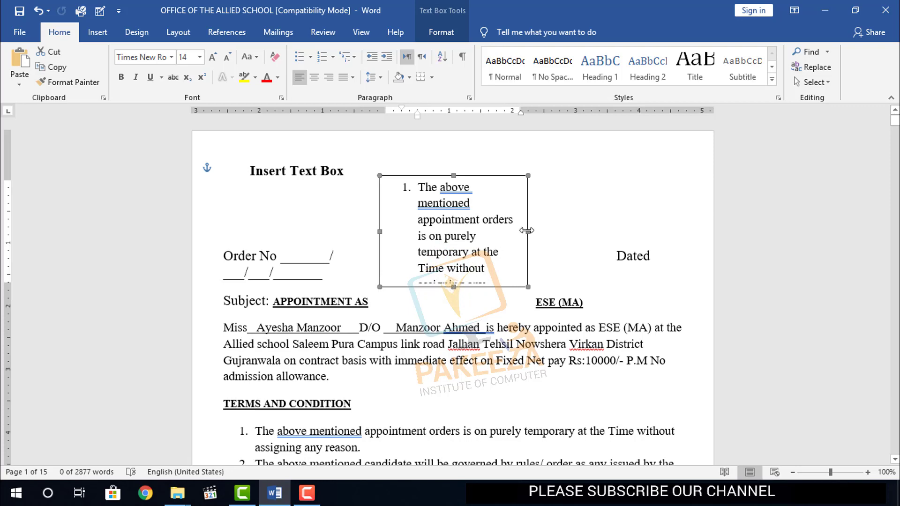
left_click_drag(527, 231, 544, 230)
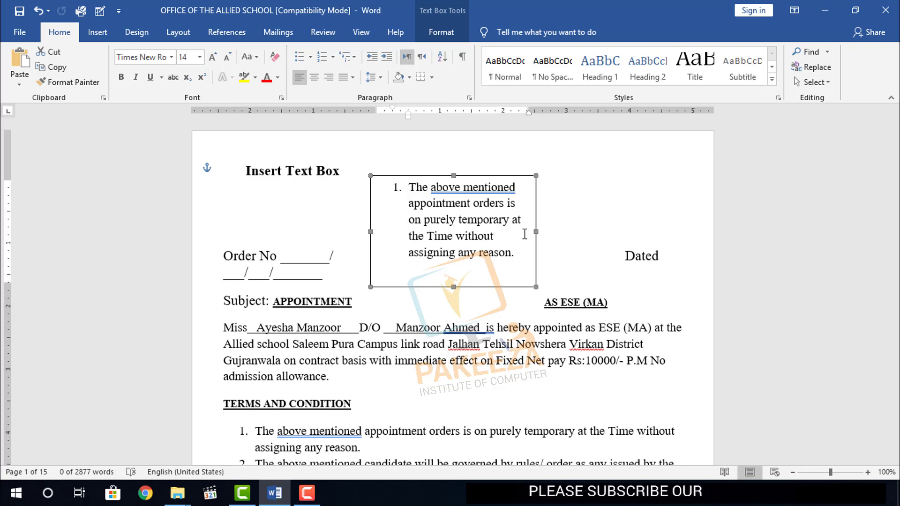
left_click_drag(536, 234, 574, 241)
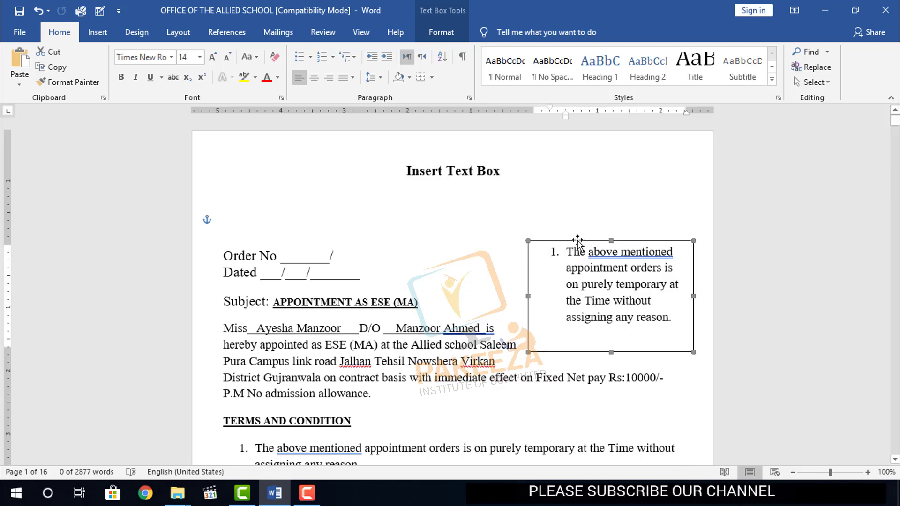
key("ctrl+z")
key("ctrl+z")
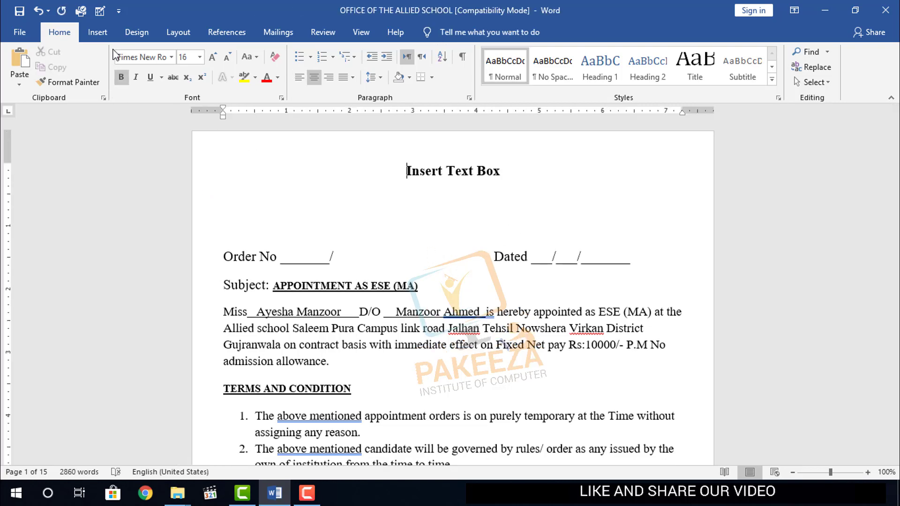
Insert an Austin Sidebar text box and look over how it runs down the page beside the appointment letter.
left_click(103, 34)
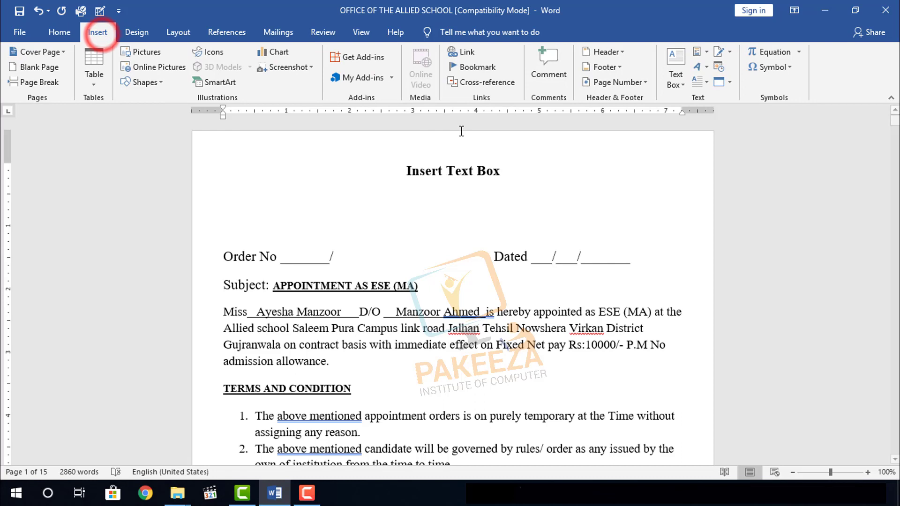
left_click(684, 86)
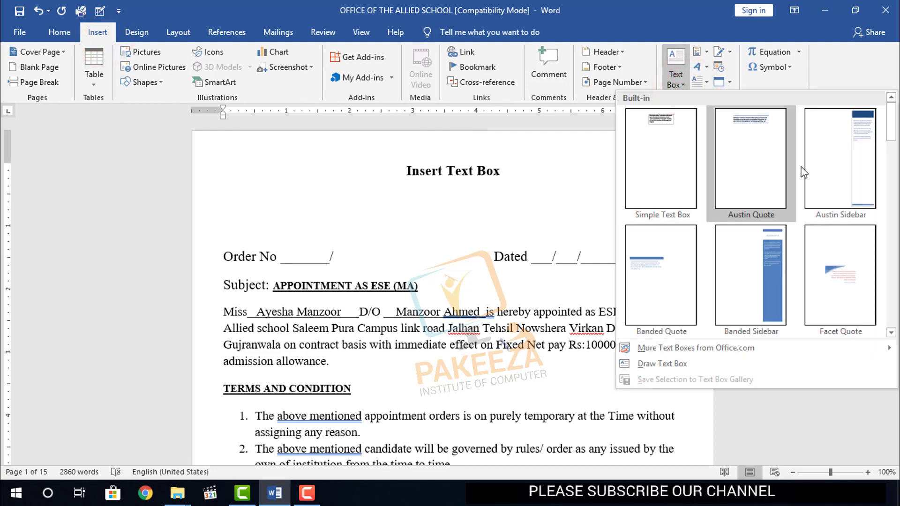
left_click(850, 150)
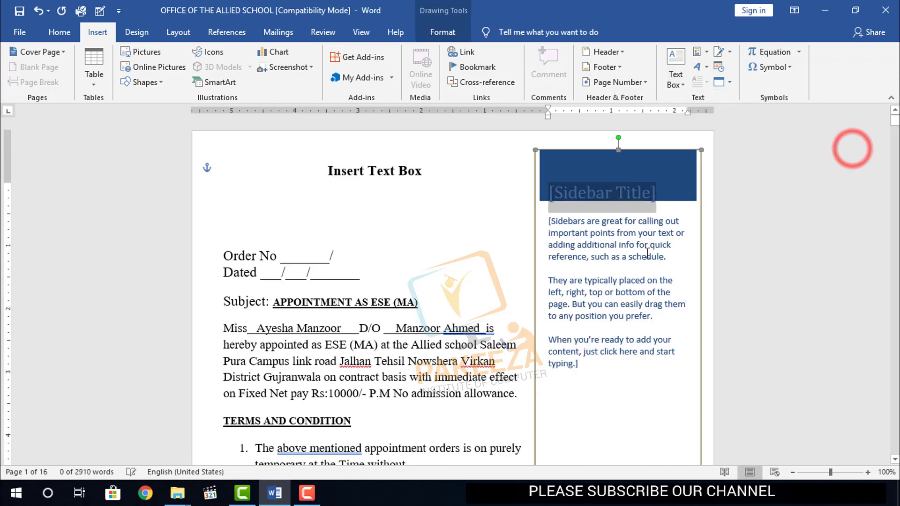
scroll(560, 216, "down", 6)
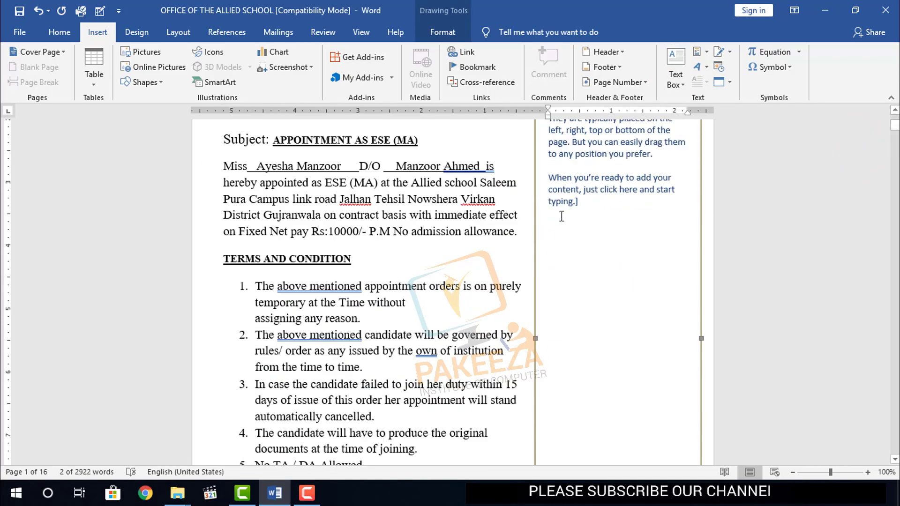
scroll(565, 220, "up", 6)
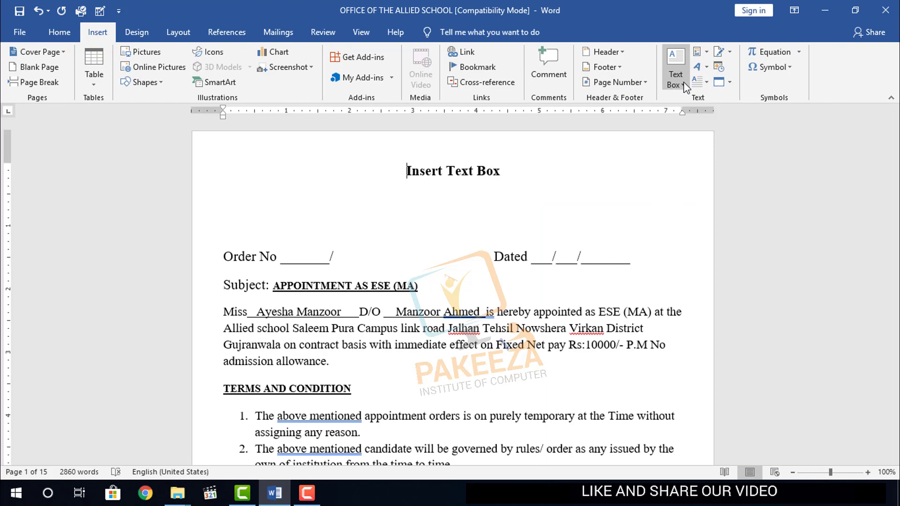
Try the Facet Quote text box in the document.
left_click(677, 76)
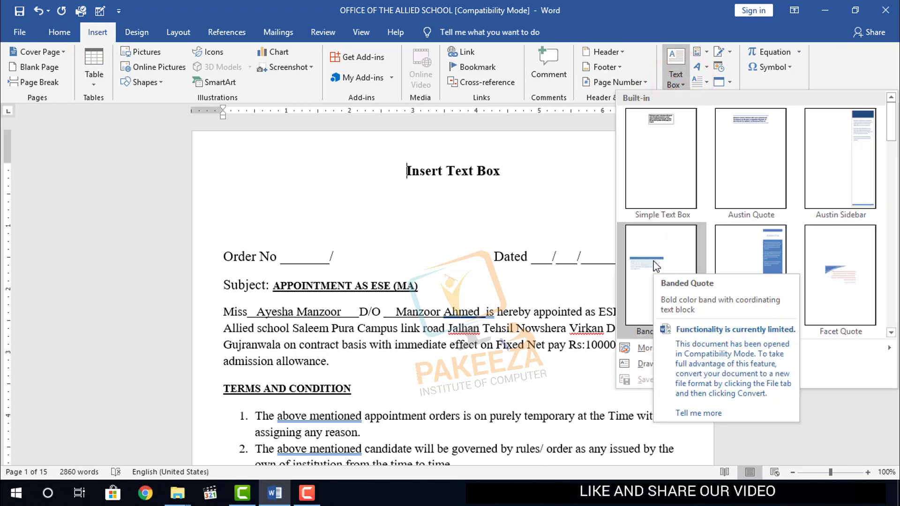
left_click(836, 274)
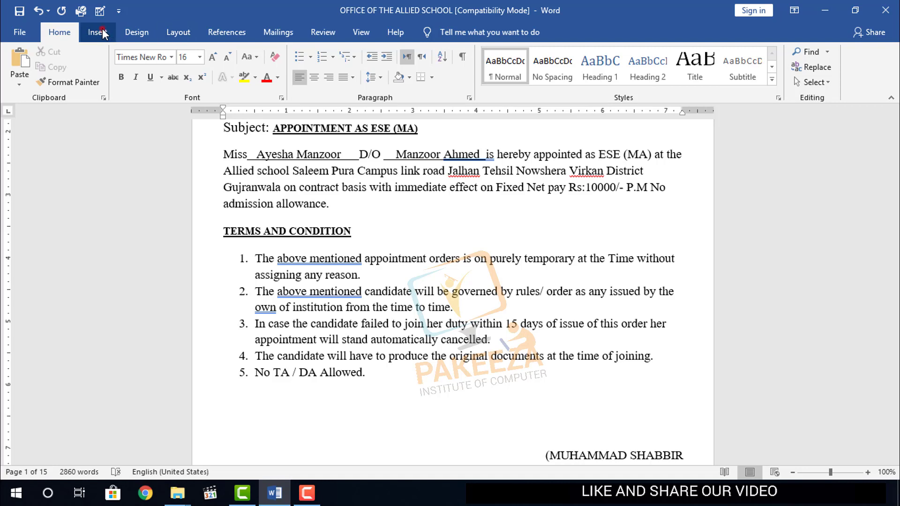
Insert a solid blue sidebar text box beside the letter and select its placeholder text.
left_click(99, 33)
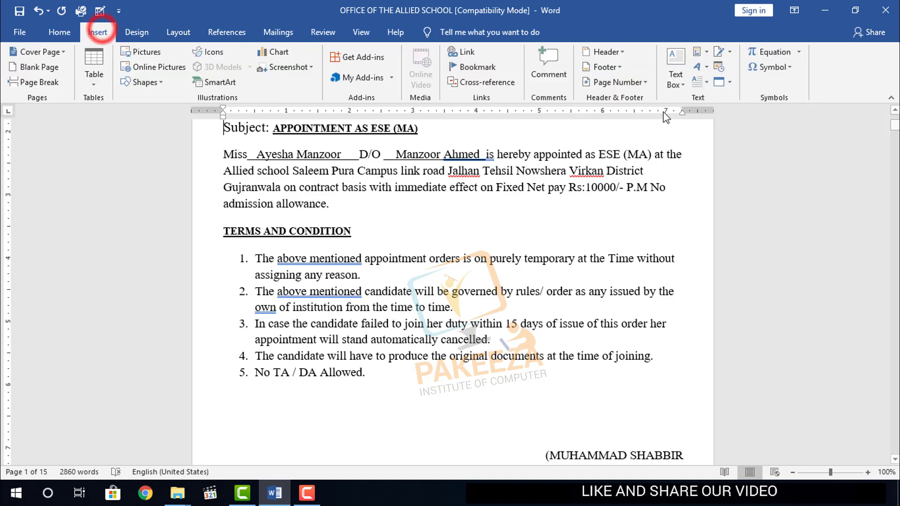
left_click(677, 77)
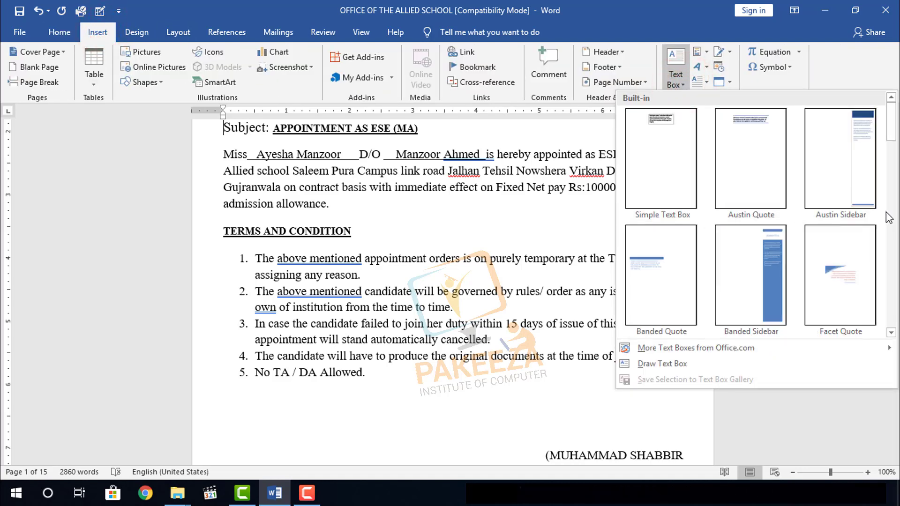
left_click(839, 178)
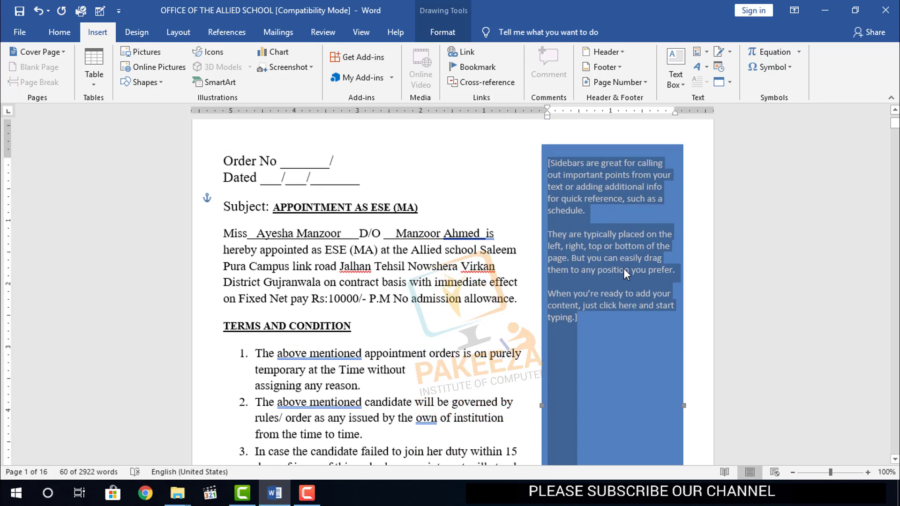
left_click(583, 326)
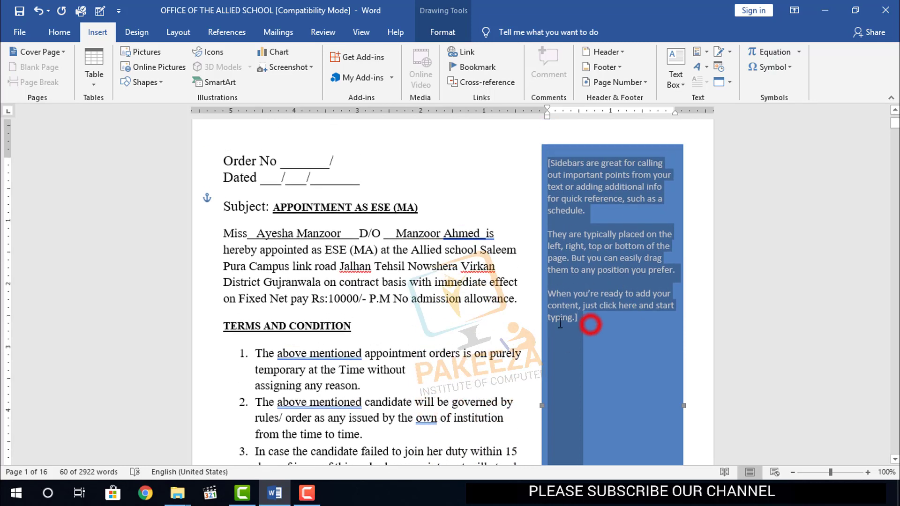
left_click(582, 327)
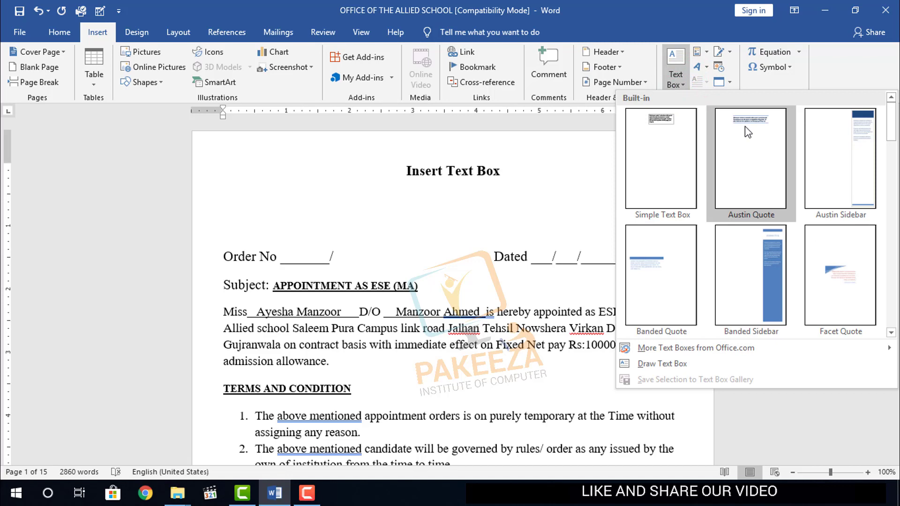
Insert an Austin Quote text box below the title and draw a text box about 1.02" high and 1.78" wide in the page's upper-left corner.
left_click(744, 126)
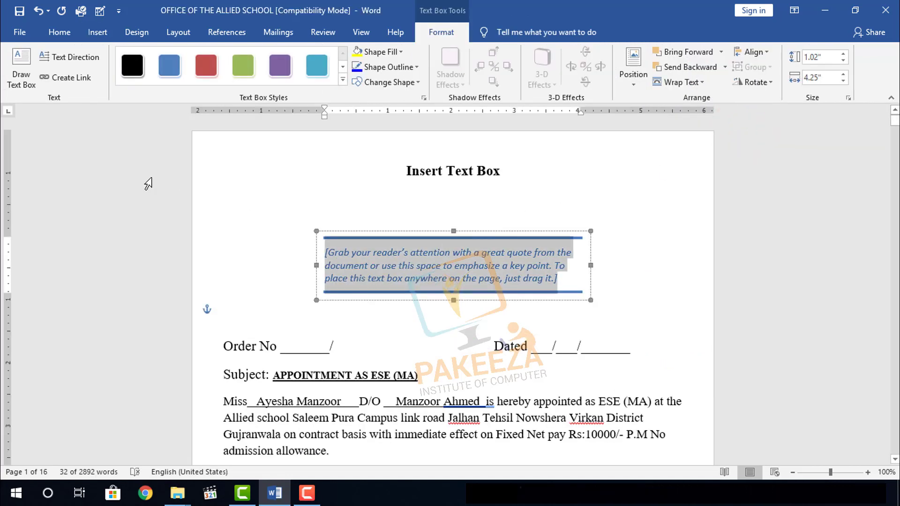
left_click(21, 68)
left_click_drag(214, 145, 327, 210)
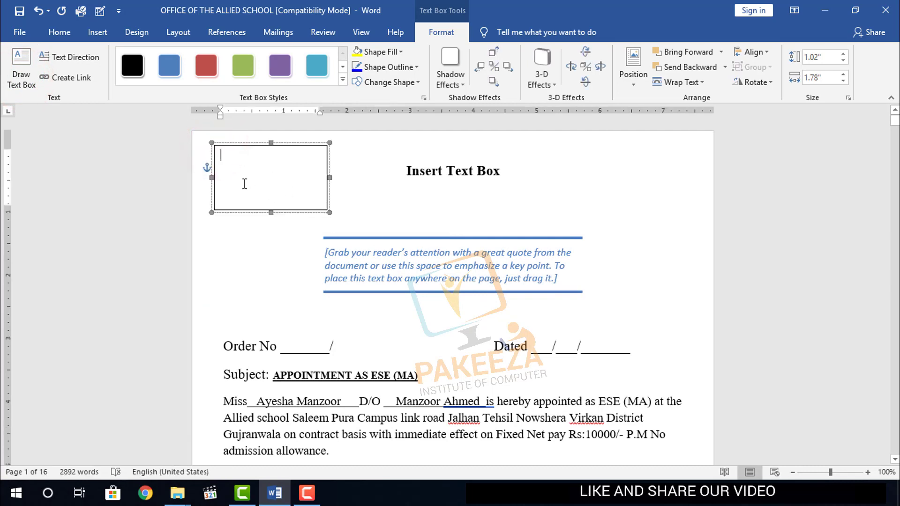
Enter "Pakeeza institute" in the newly drawn text box.
type("Pakeeza i")
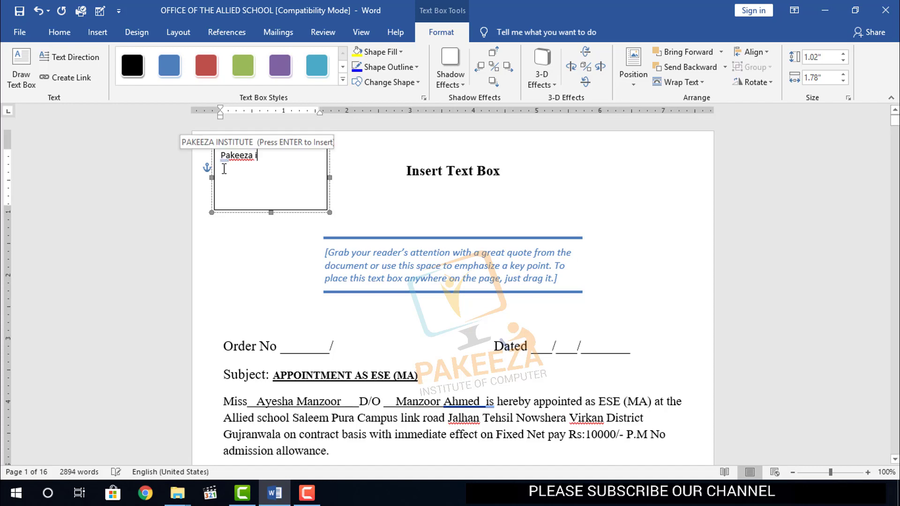
type("nsti")
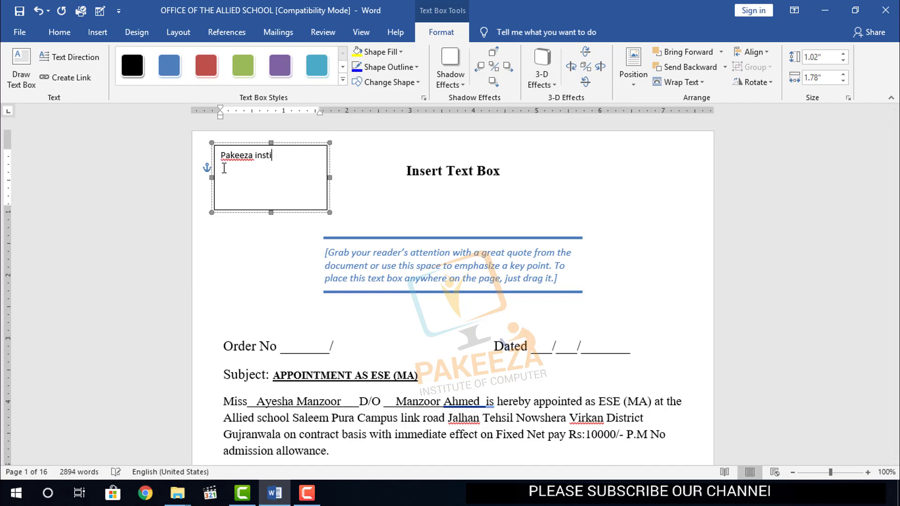
type("tute")
mouse_move(224, 171)
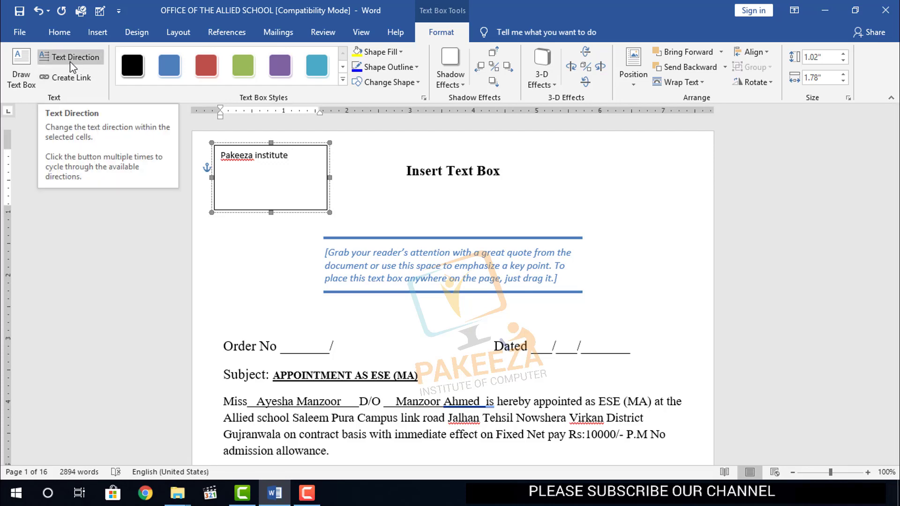
Try to create a link from the "Pakeeza institute" text box and dismiss the resulting messages.
left_click(68, 77)
left_click(257, 177)
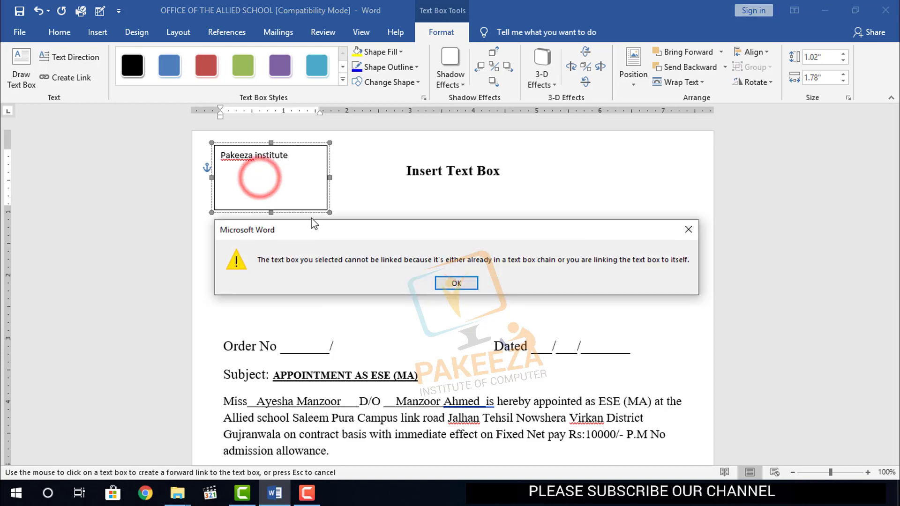
left_click(456, 284)
left_click(309, 150)
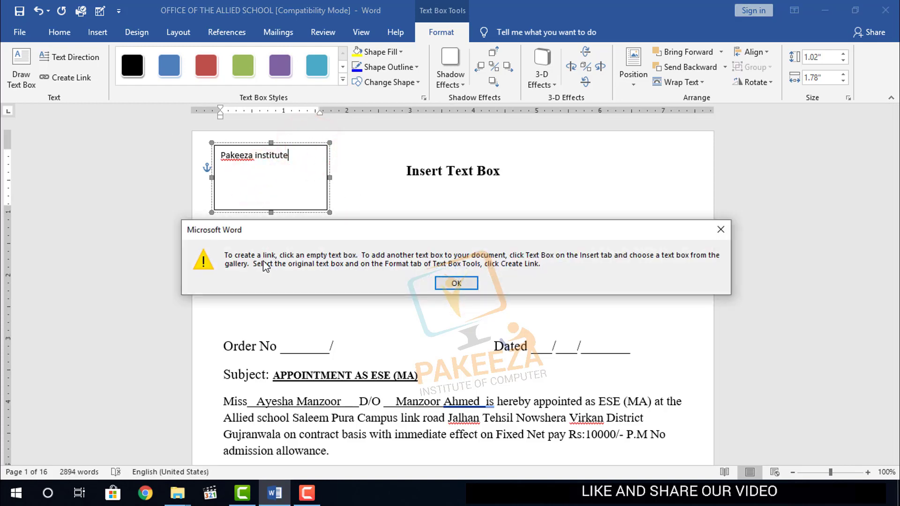
left_click(446, 283)
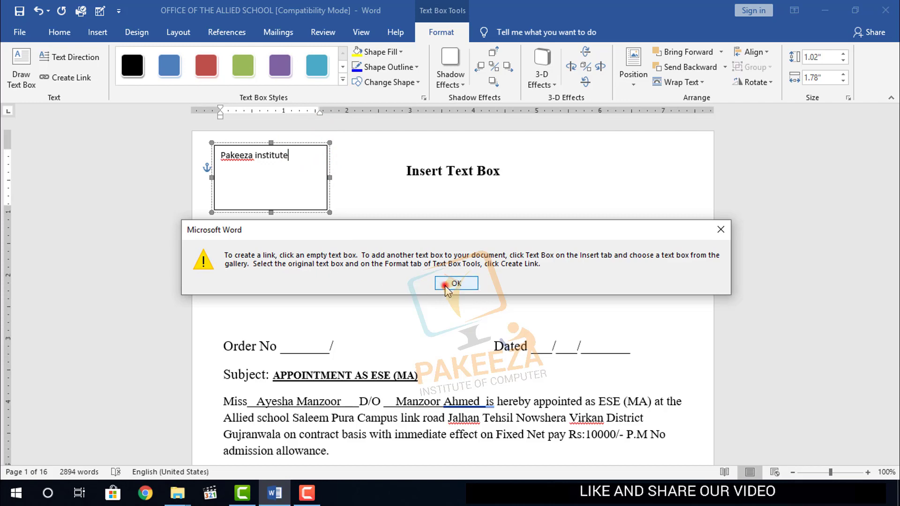
Draw an empty text box about 0.88" high and 0.84" wide to the right of the title and try to create a link from it.
left_click(21, 70)
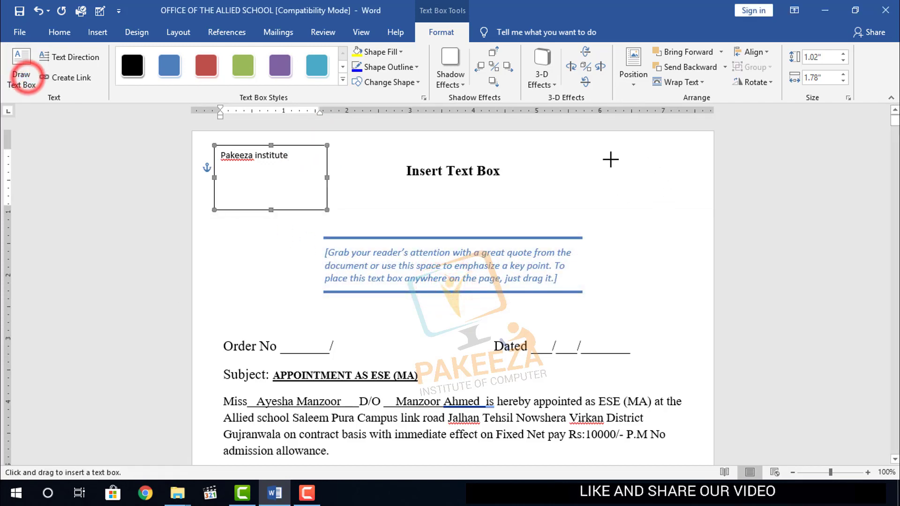
left_click_drag(596, 155, 650, 211)
left_click(65, 77)
left_click(555, 269)
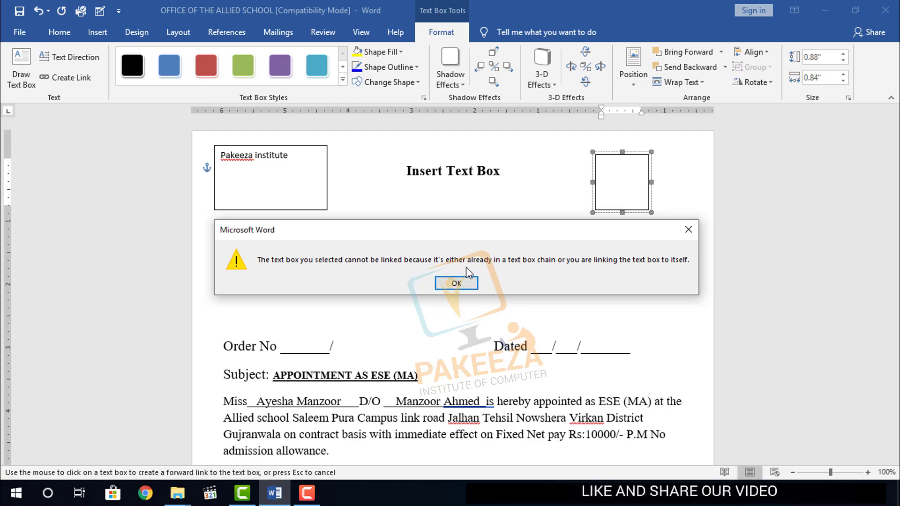
left_click(456, 283)
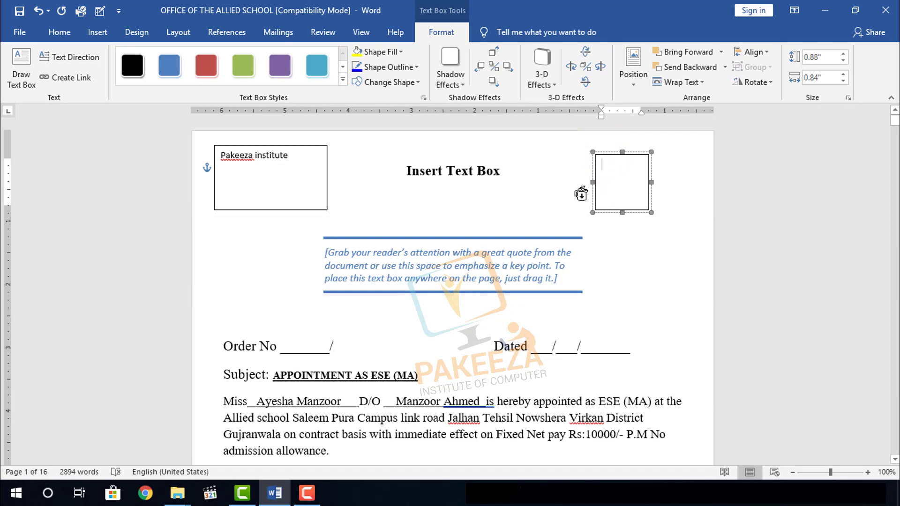
Delete the empty text box beside the title and place the cursor after the text in the "Pakeeza institute" box.
left_click(596, 153)
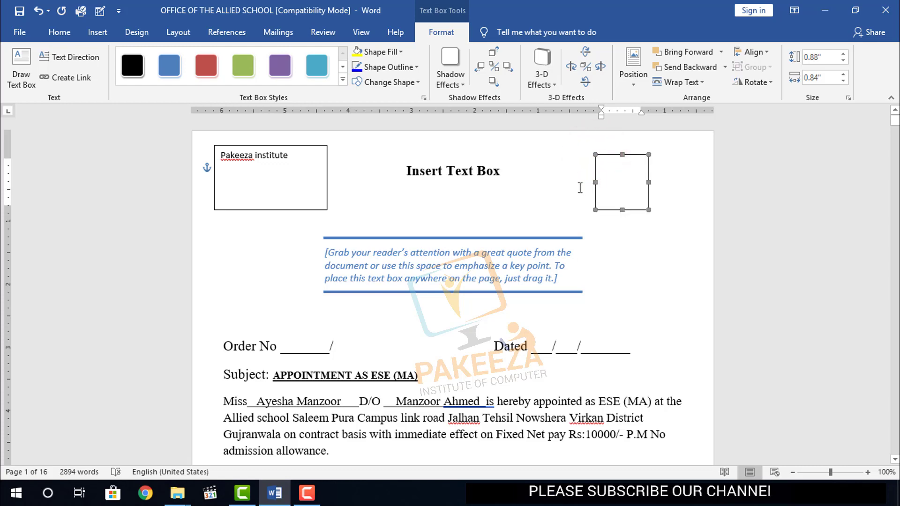
key("Delete")
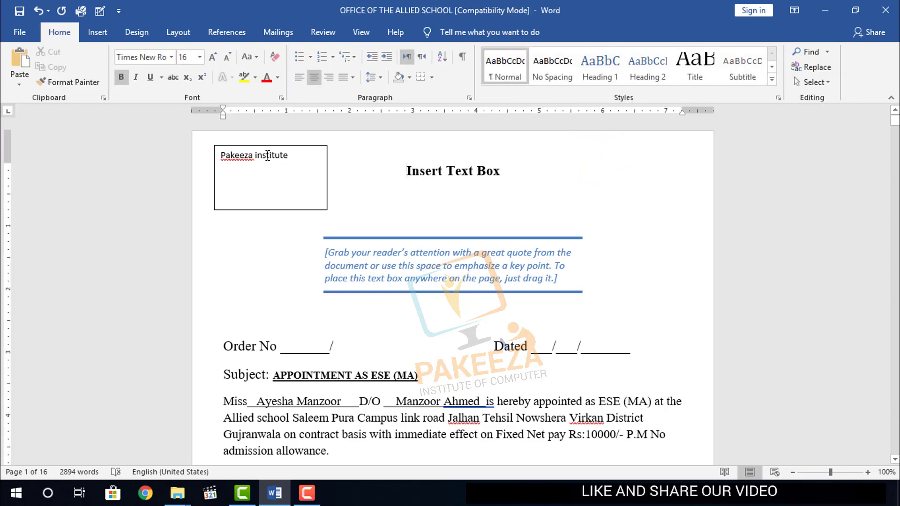
left_click(299, 161)
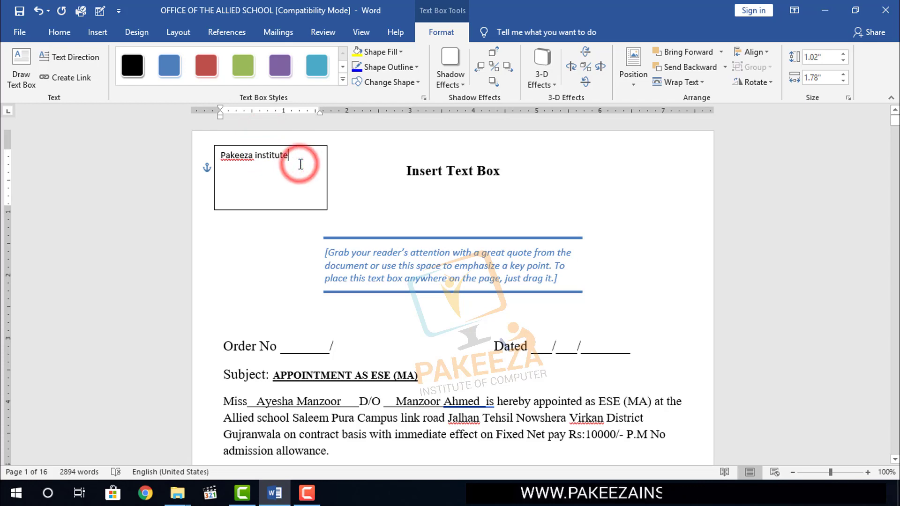
Enlarge the text box and add "Gujranwala on contract basis with immediate effect on Fixed Net pay Rs:10000/- P.M No admission allowance." under "Pakeeza institute".
left_click_drag(327, 212, 369, 285)
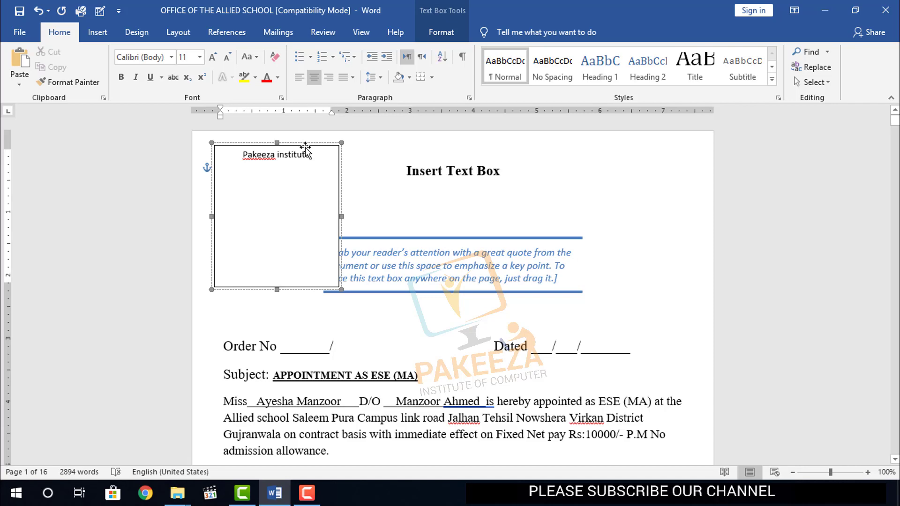
key("super")
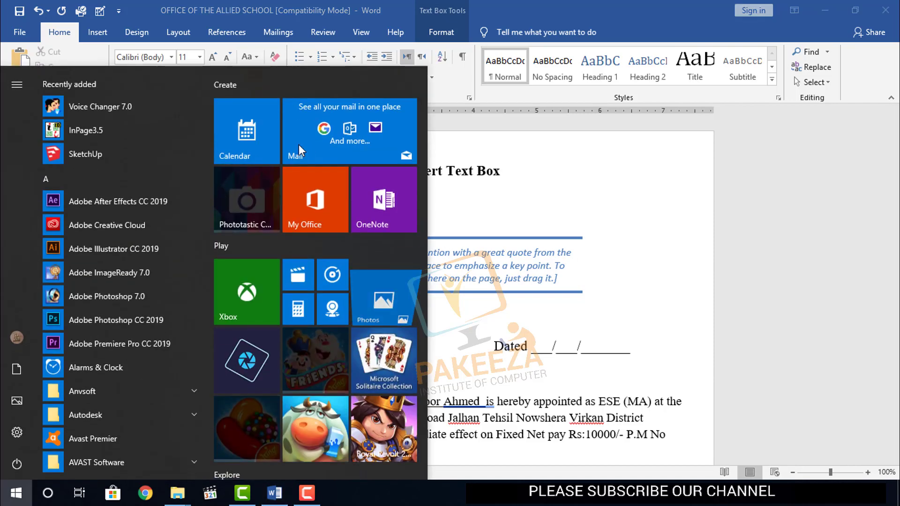
left_click(582, 15)
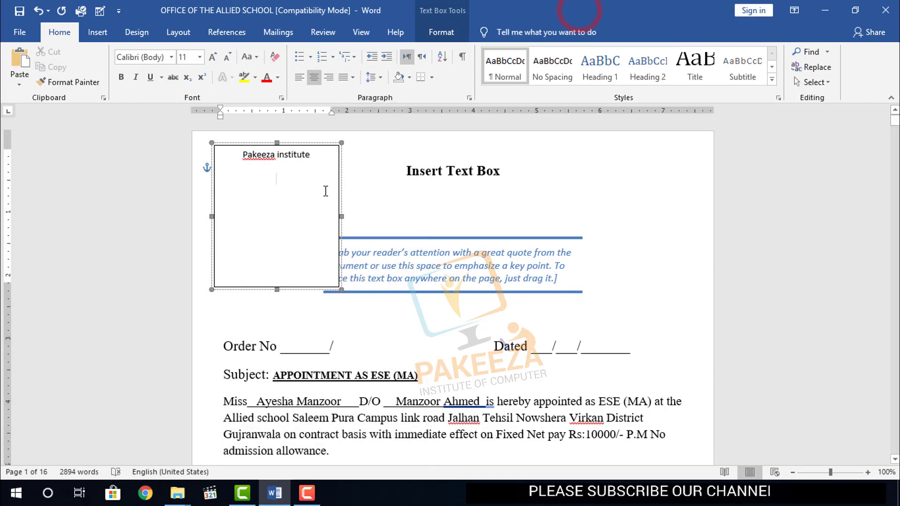
type("Gujranwala on contract basis with immediate effect on Fixed Net pay Rs:10000/- P.M No admission allowance.")
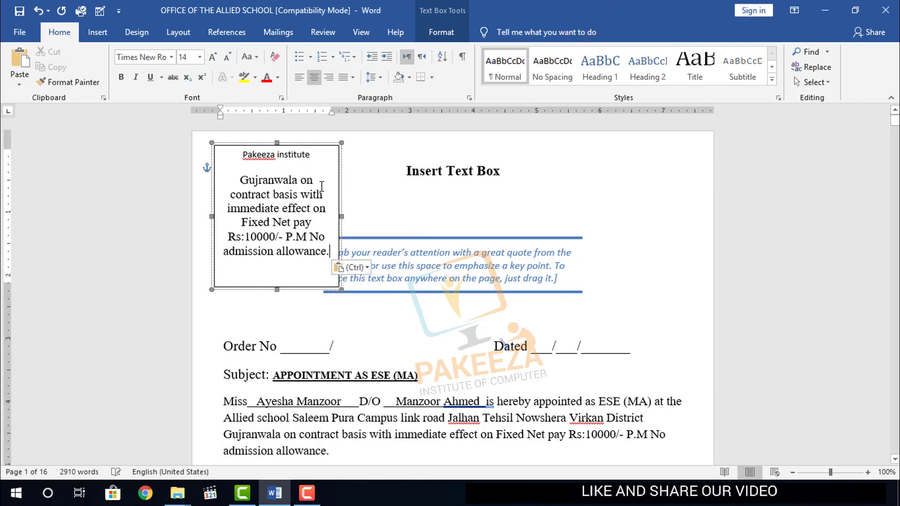
Set the font size of the "Pakeeza institute" heading in the text box to 18.
left_click_drag(242, 155, 310, 155)
left_click(199, 57)
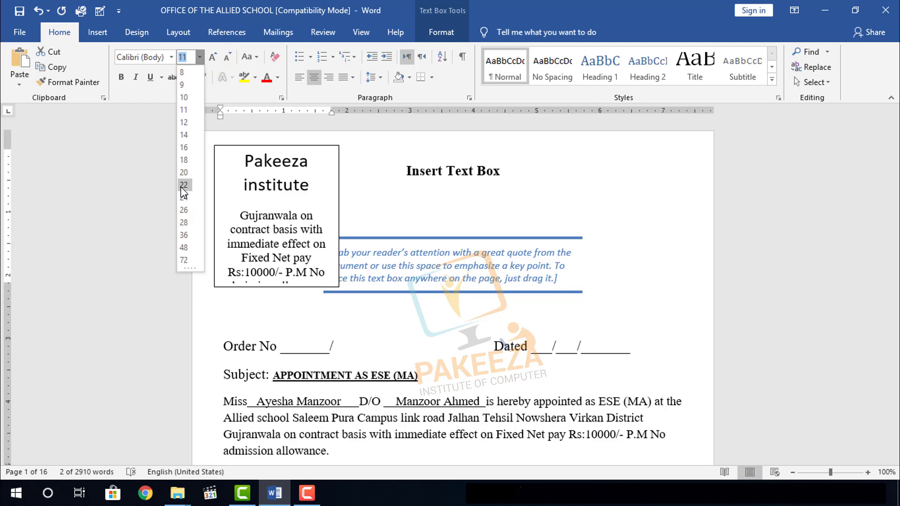
left_click(184, 161)
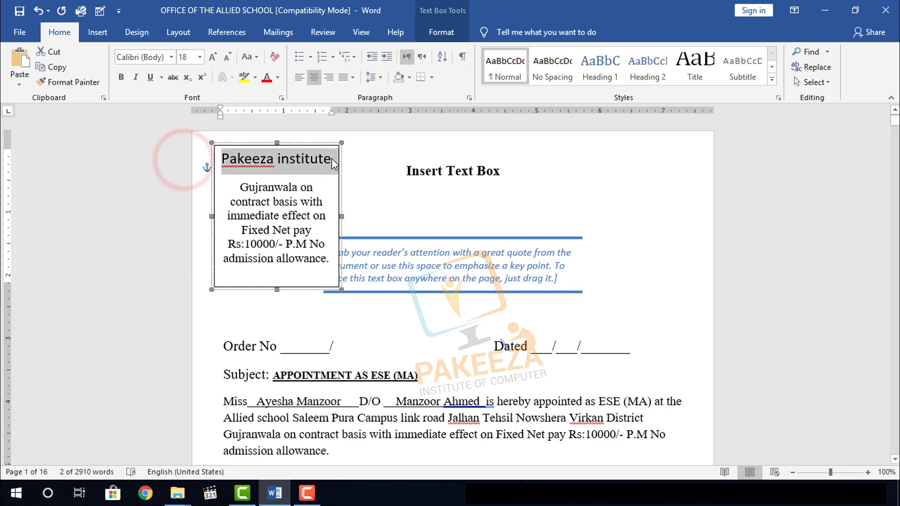
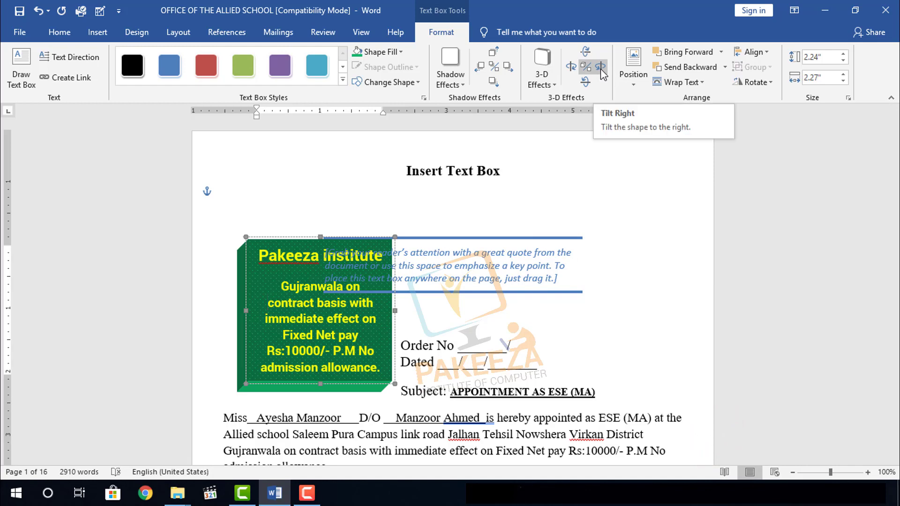
Tilt the green 3-D text box to the right two more times and deselect it.
left_click(601, 67)
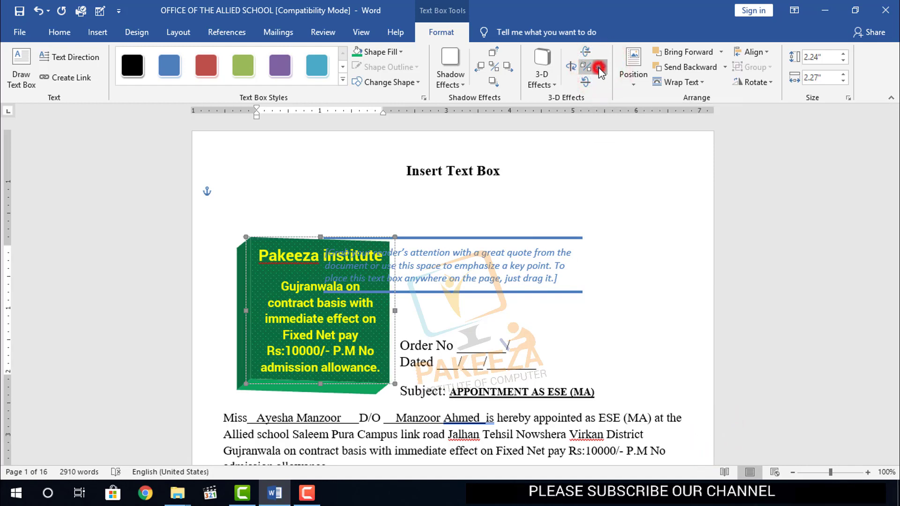
left_click(600, 68)
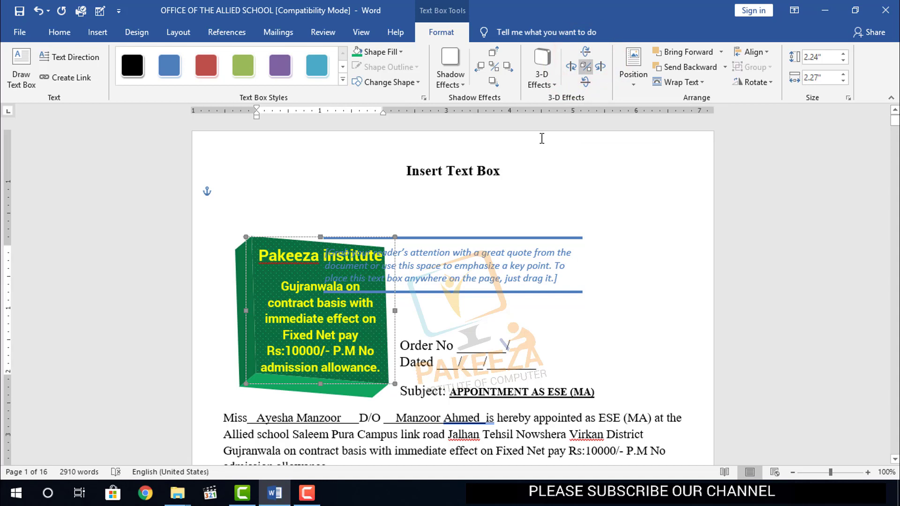
left_click(518, 192)
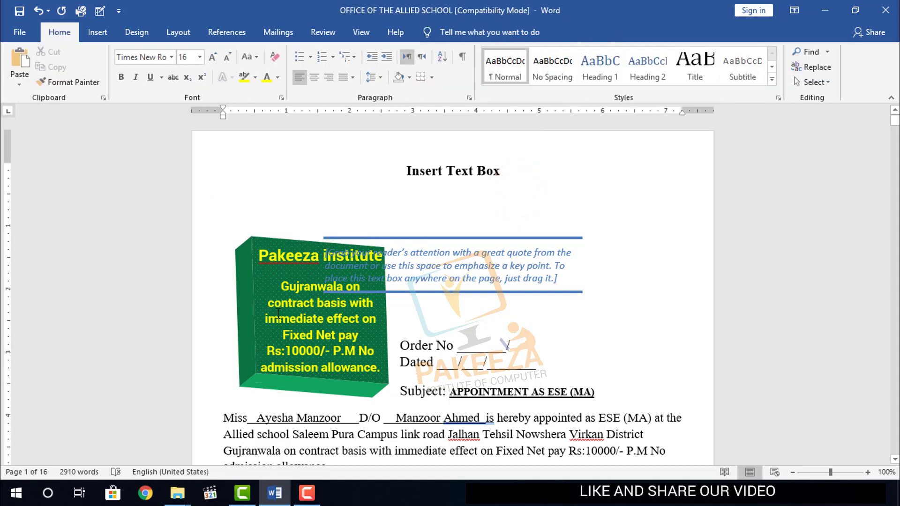
Position the green text box at the top center of the page with text wrapping.
left_click(263, 298)
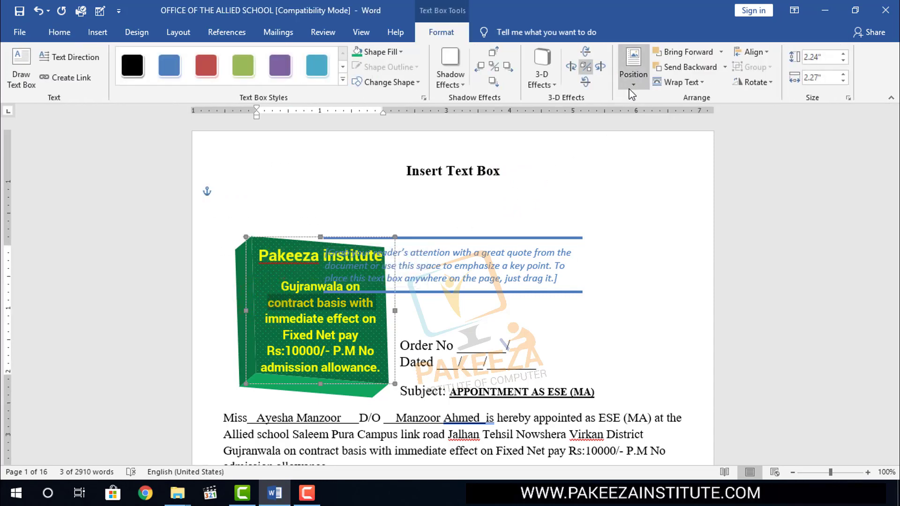
left_click(634, 87)
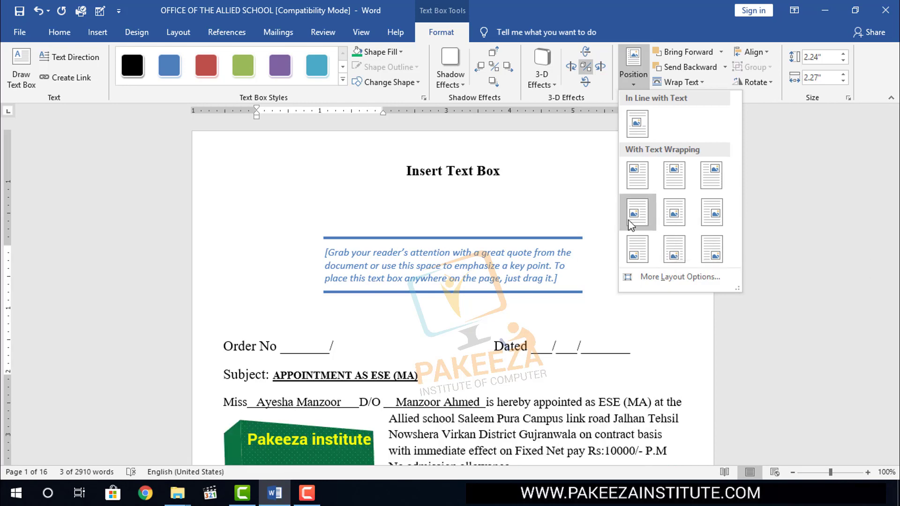
Apply Bring Forward, Bring to Front and Bring in Front of Text to the green text box.
left_click(721, 52)
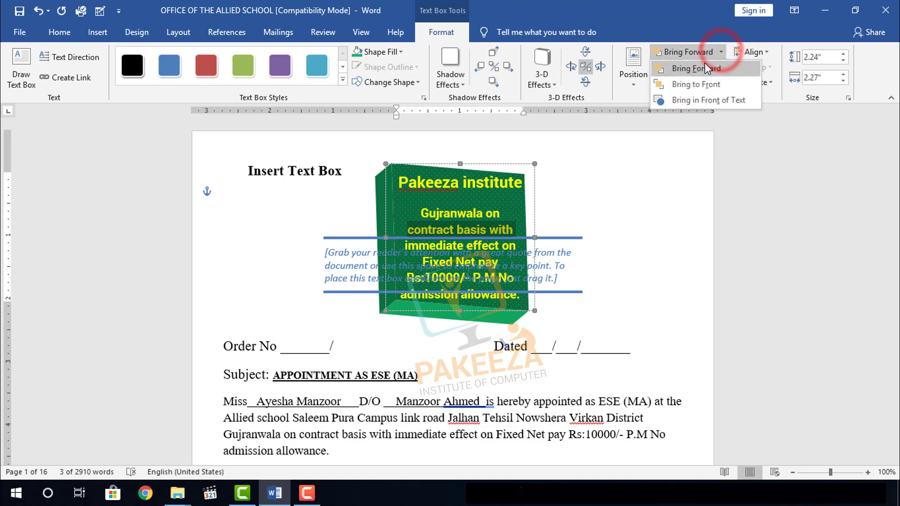
left_click(703, 69)
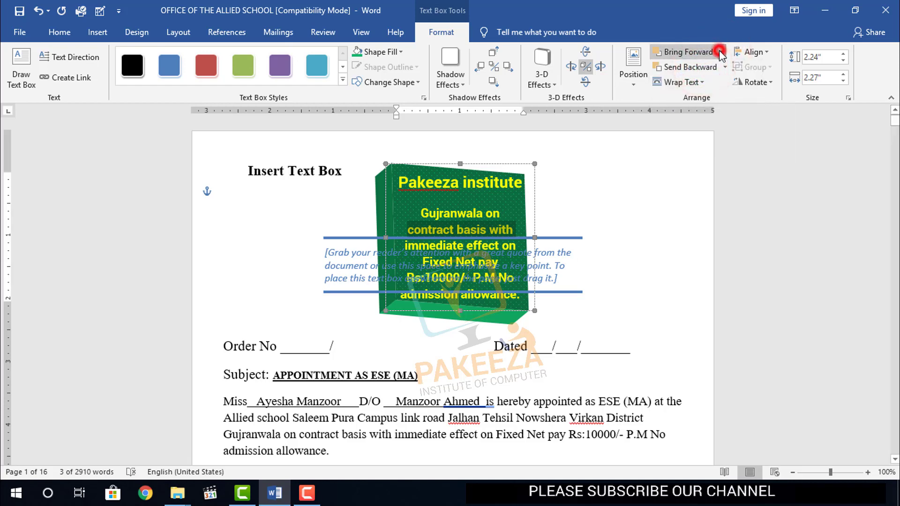
left_click(721, 51)
left_click(694, 85)
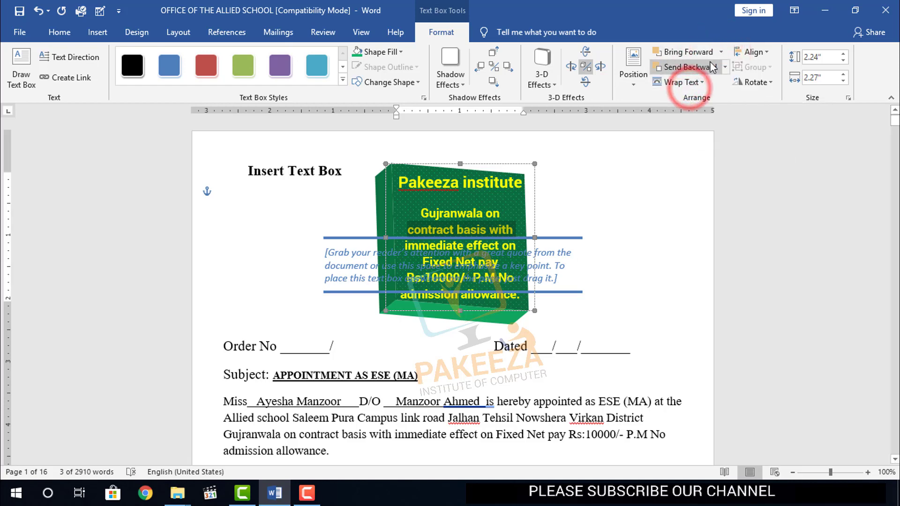
left_click(721, 51)
left_click(703, 100)
Move the green text box down into the middle of the appointment paragraph and apply Bring in Front of Text again.
left_click_drag(413, 165, 463, 324)
scroll(509, 259, "down", 2)
scroll(509, 259, "down", 2)
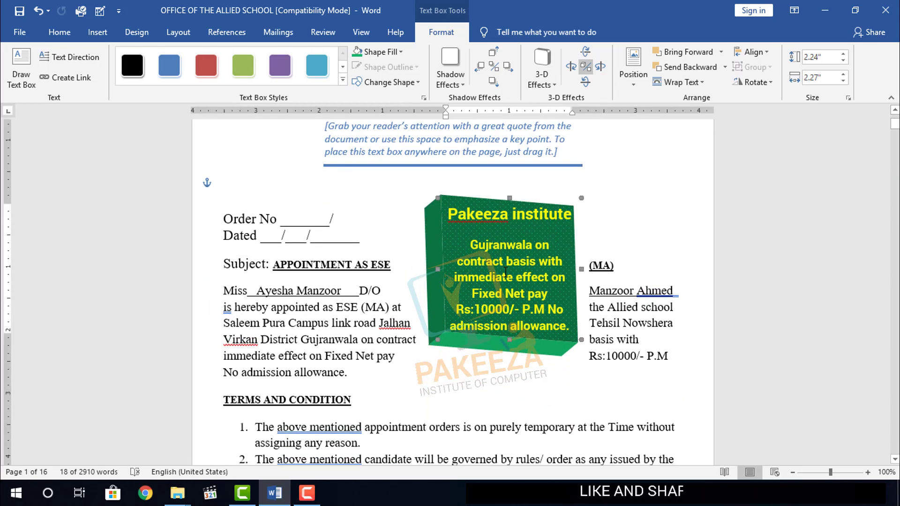
left_click_drag(487, 212, 425, 253)
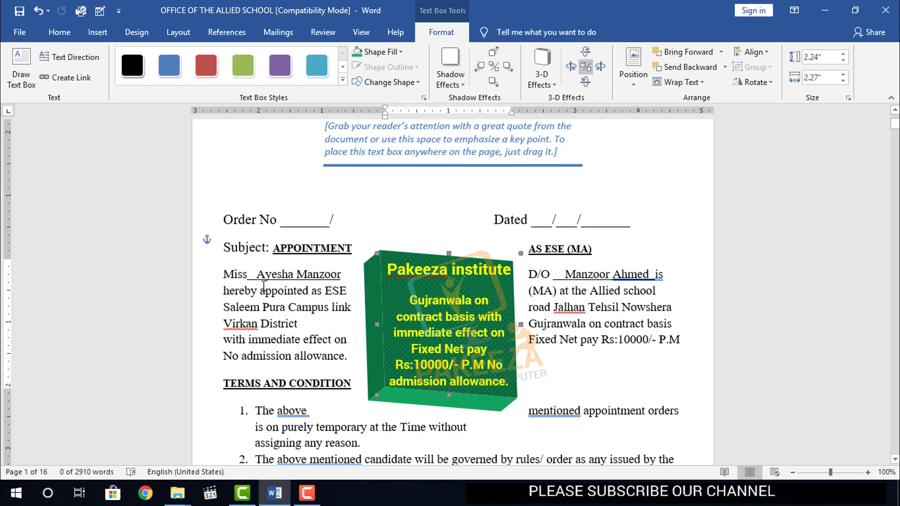
left_click(721, 52)
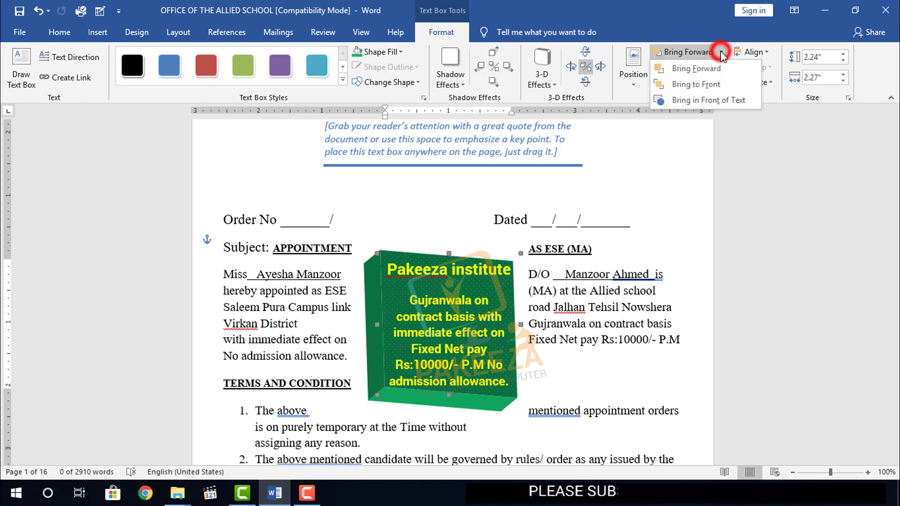
left_click(695, 101)
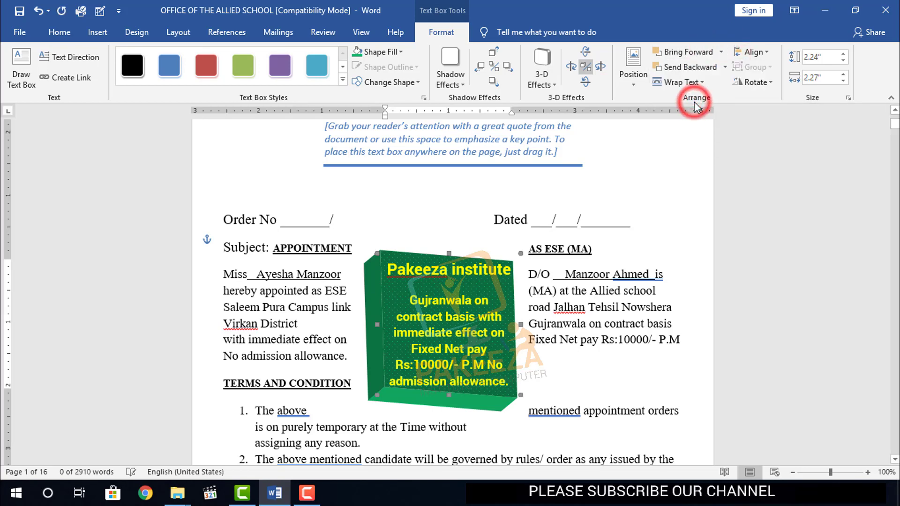
Apply Send Behind Text and Send to Back to the green text box overlapping the quote box.
left_click(724, 66)
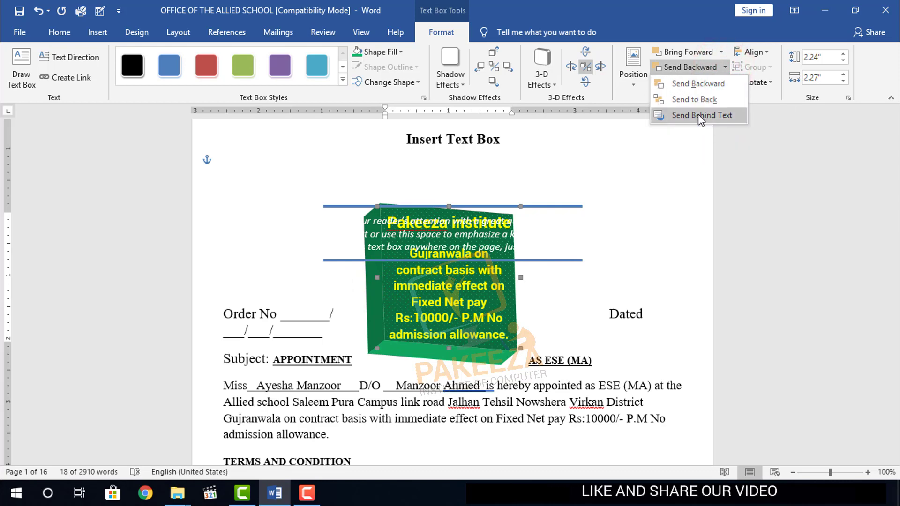
left_click(699, 115)
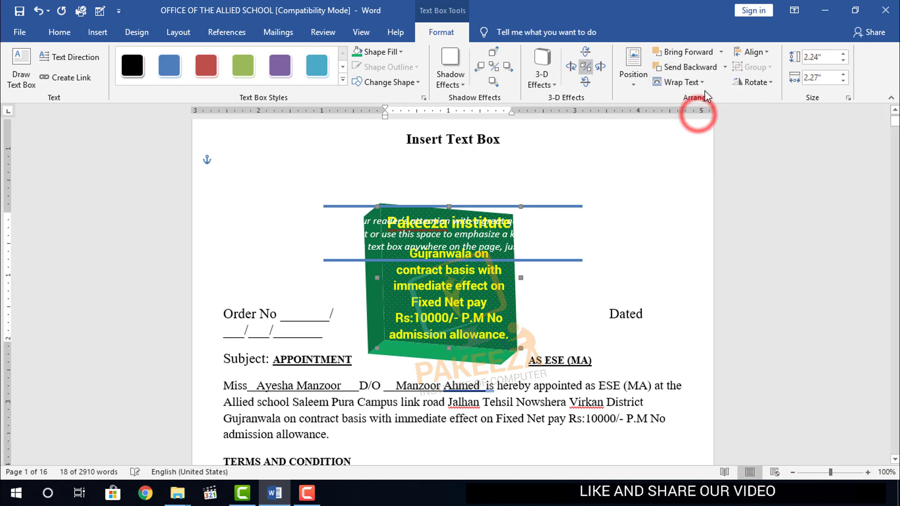
left_click(725, 68)
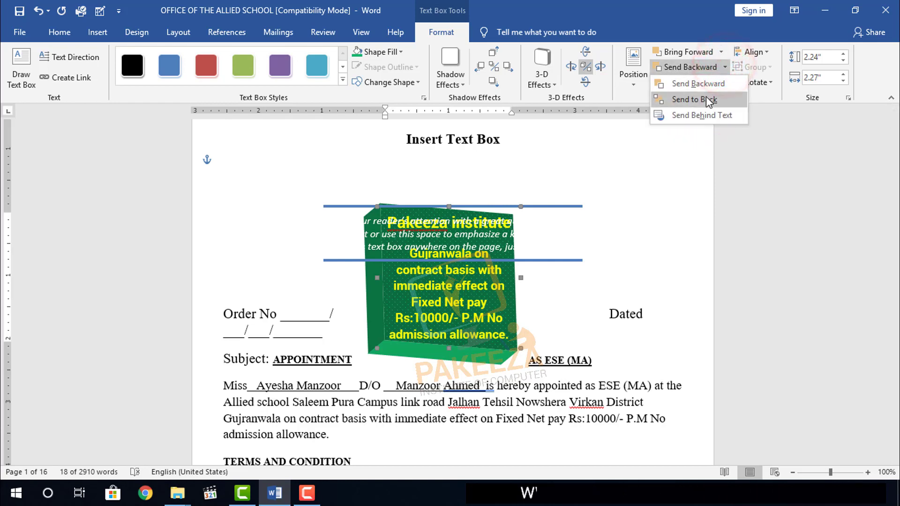
left_click(703, 97)
left_click(433, 261)
left_click(628, 169)
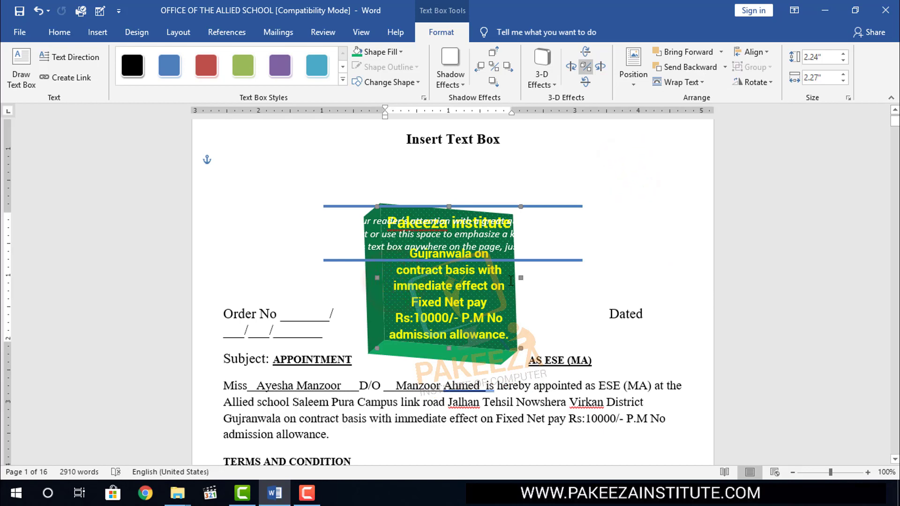
Move the green text box down beside the Subject line and preview its text wrapping options without applying one.
left_click_drag(521, 280, 512, 322)
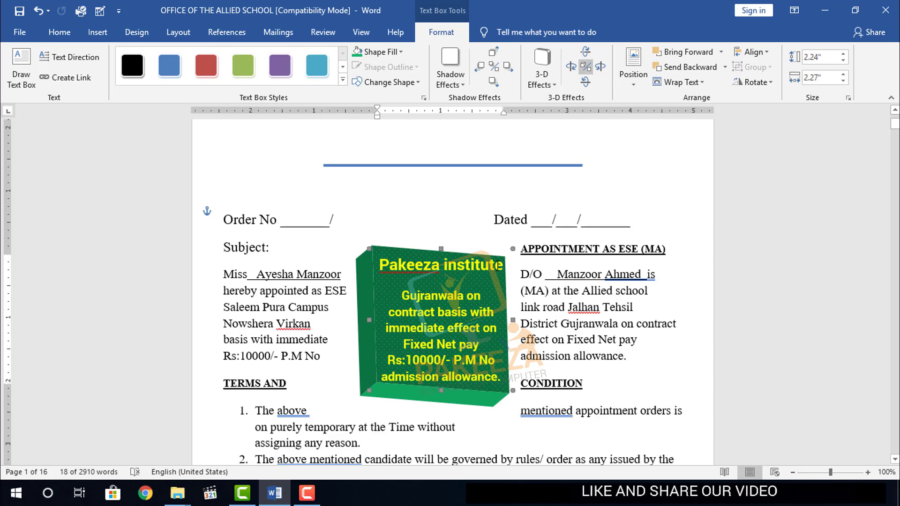
left_click(703, 87)
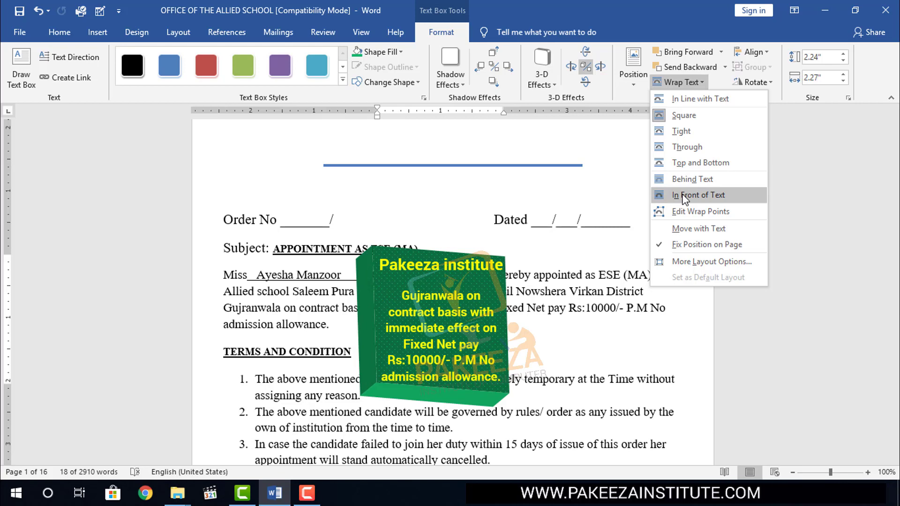
left_click(474, 220)
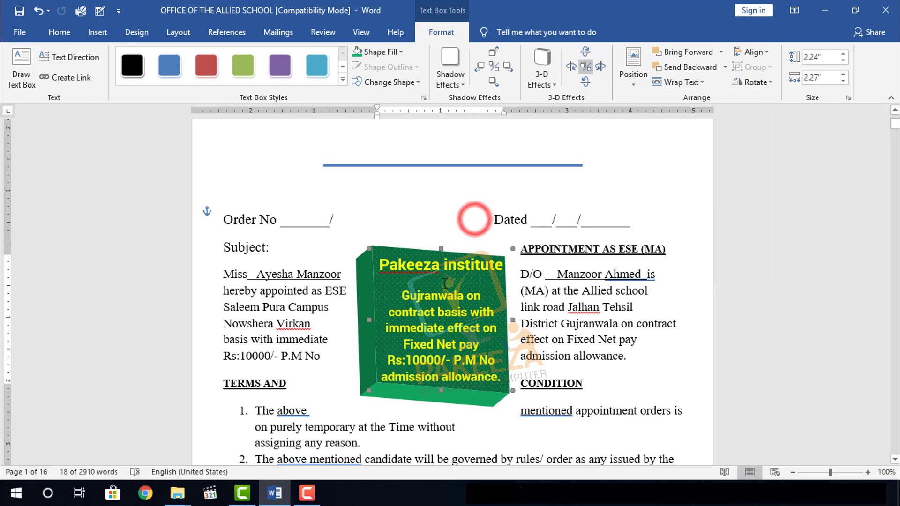
Delete the green "Pakeeza institute" text box from the appointment letter.
left_click(372, 282)
left_click(374, 285)
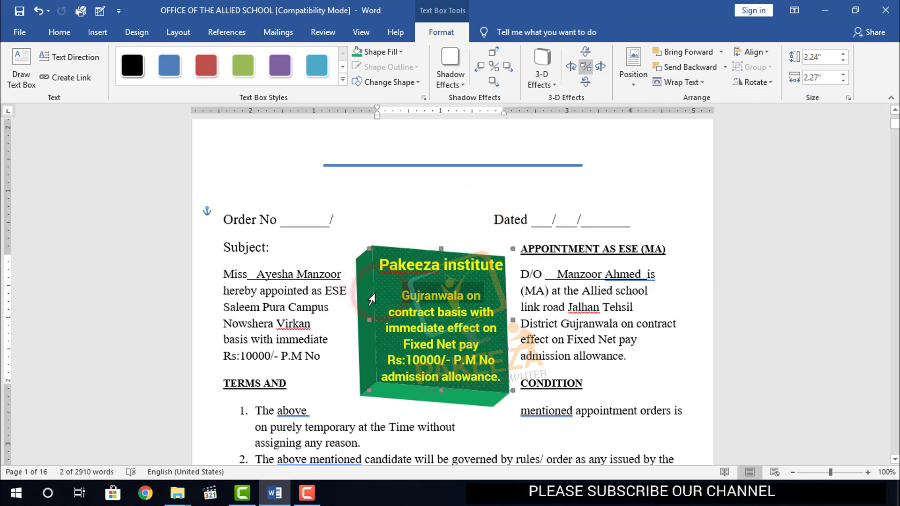
key("Delete")
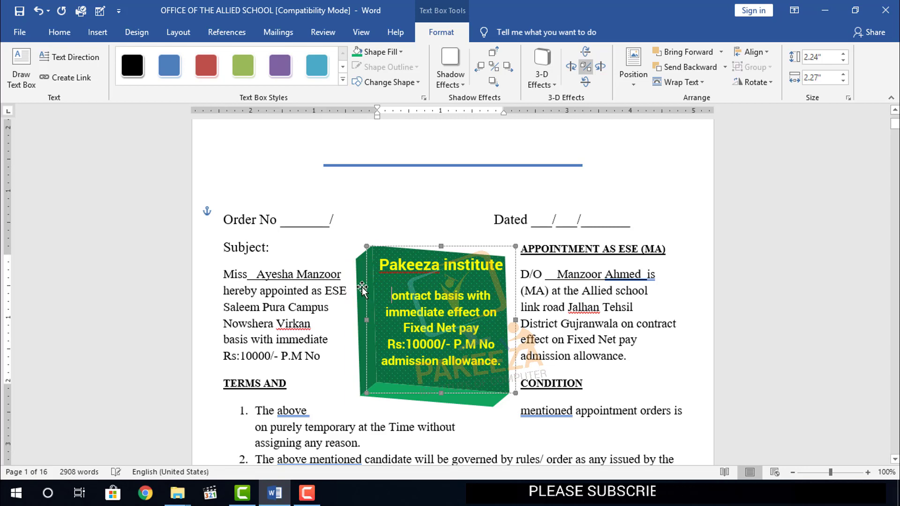
key("Delete")
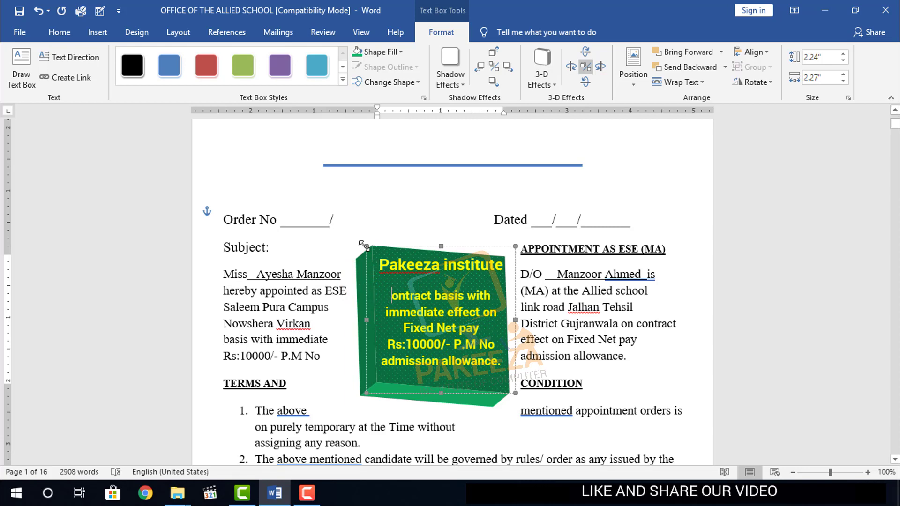
left_click_drag(372, 251, 362, 236)
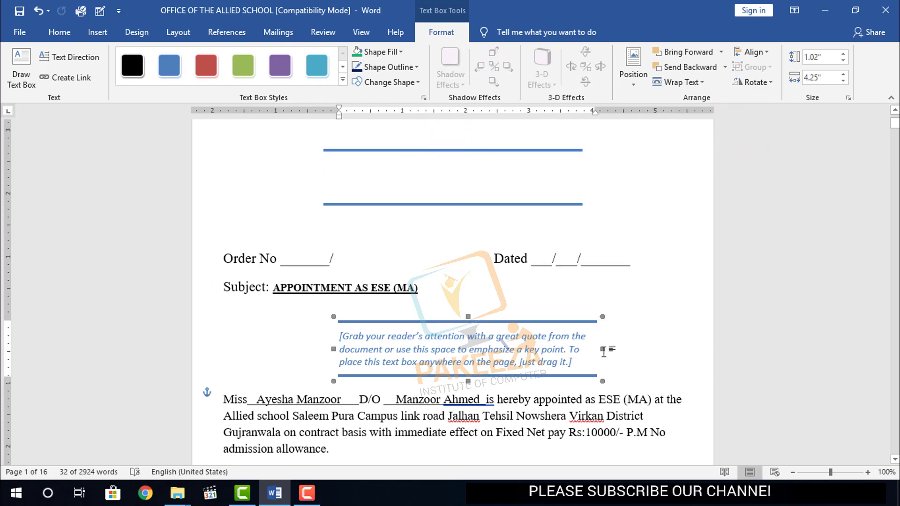
Narrow the quote text box below the Subject line to about 2.87" wide and open its text wrapping options.
left_click_drag(603, 349, 515, 361)
left_click_drag(332, 363, 367, 362)
left_click(365, 359)
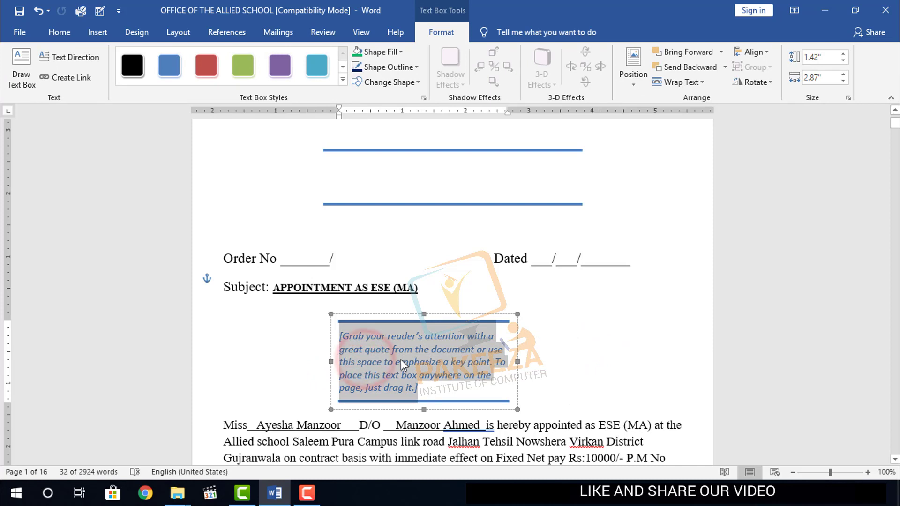
scroll(401, 359, "down", 3)
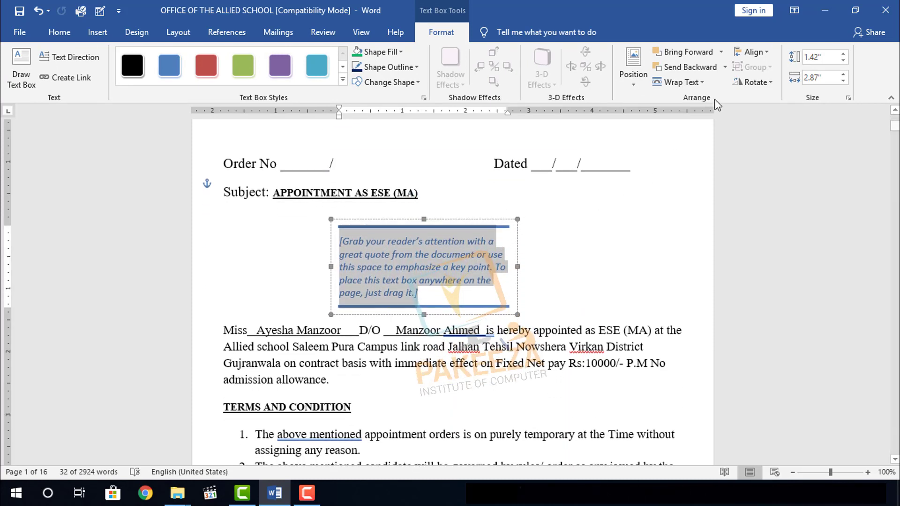
left_click(684, 82)
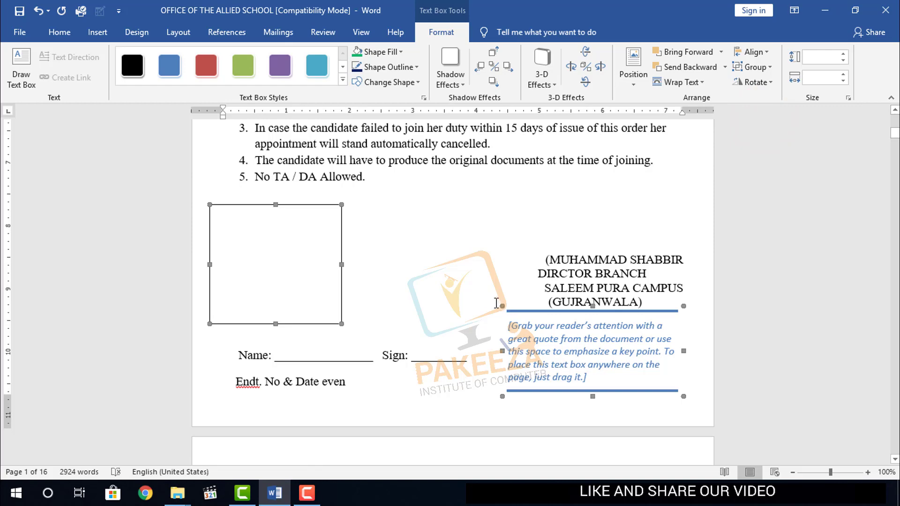
Select the quote text box below the director's signature block and view its rotation options.
left_click(471, 268)
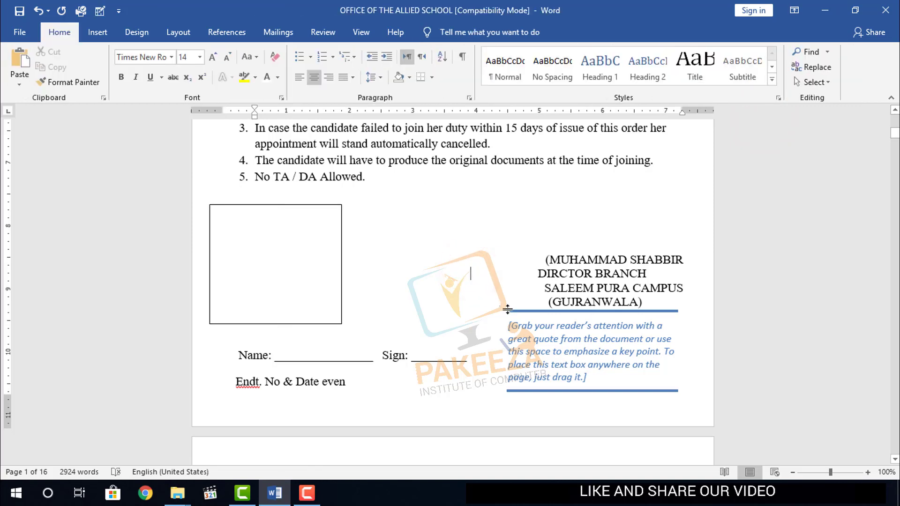
left_click(512, 311)
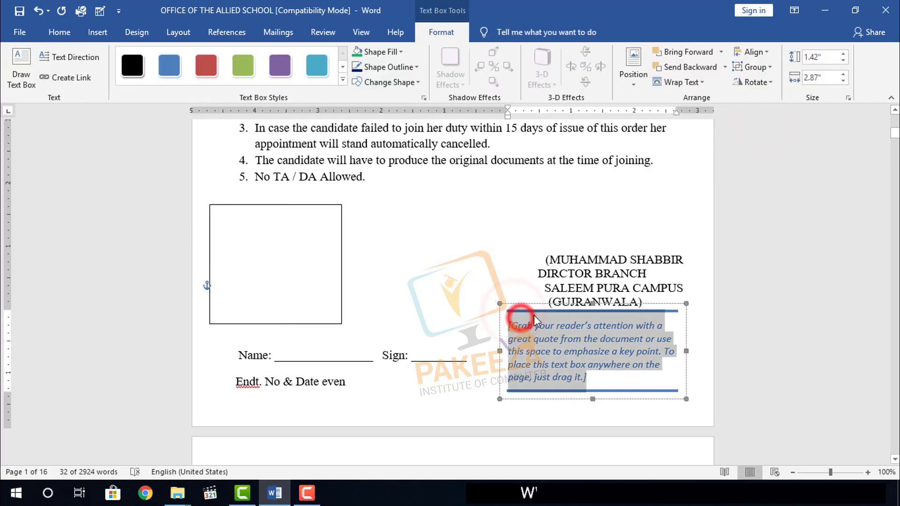
left_click(772, 83)
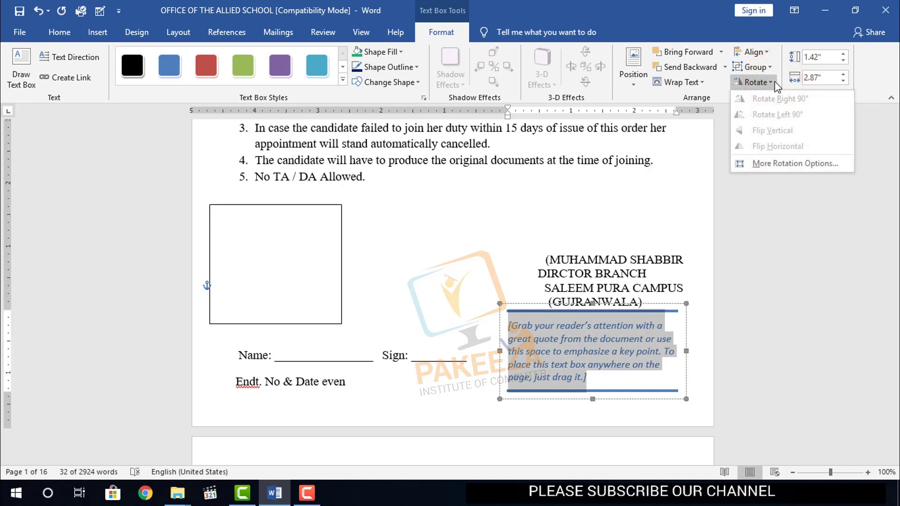
left_click(592, 303)
Increase the empty black-outlined text box's height to 2.7", then slightly reduce its height and width.
left_click(274, 205)
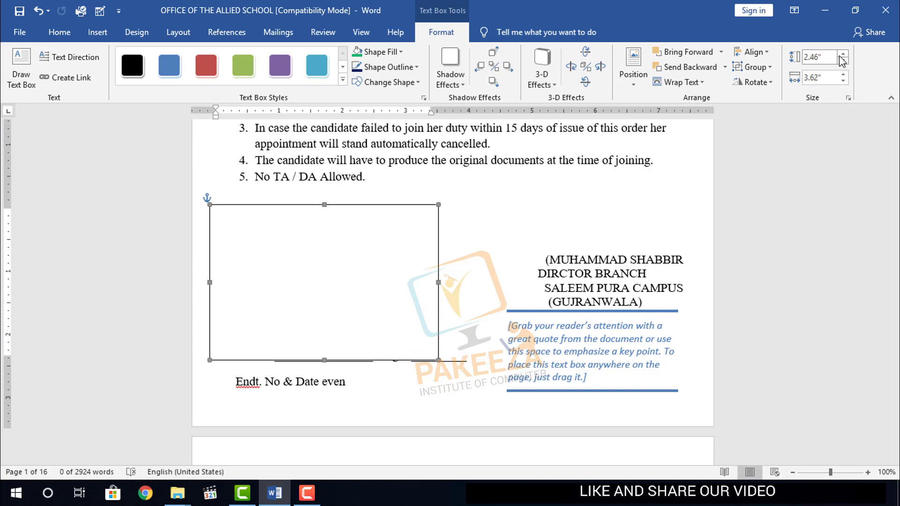
left_click(843, 54)
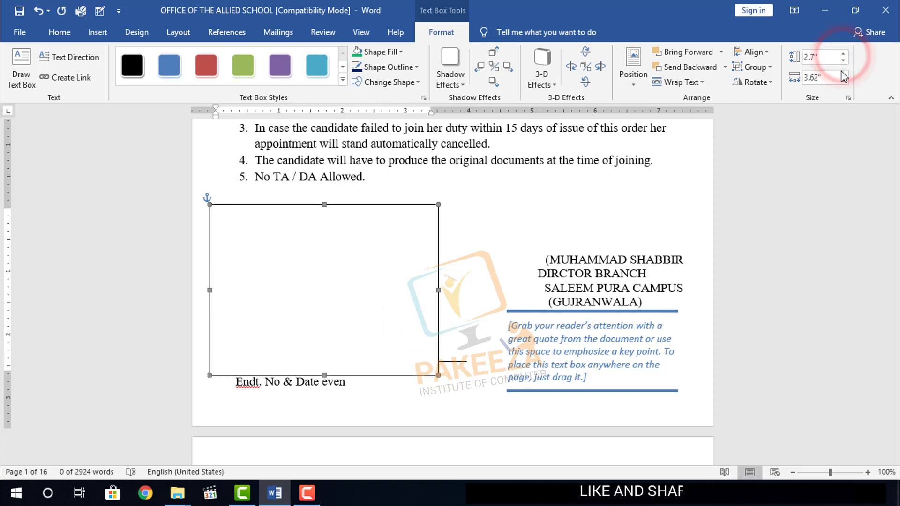
left_click(843, 60)
left_click(843, 60)
left_click(843, 80)
left_click(842, 81)
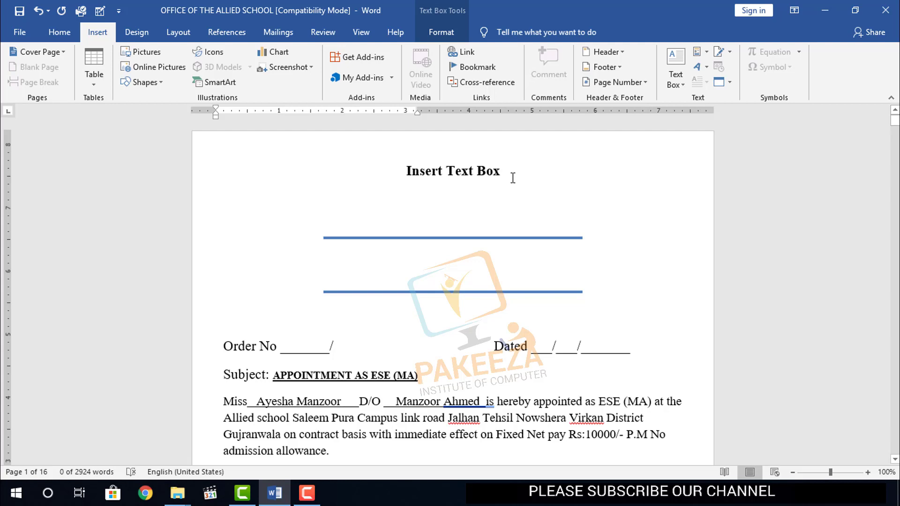